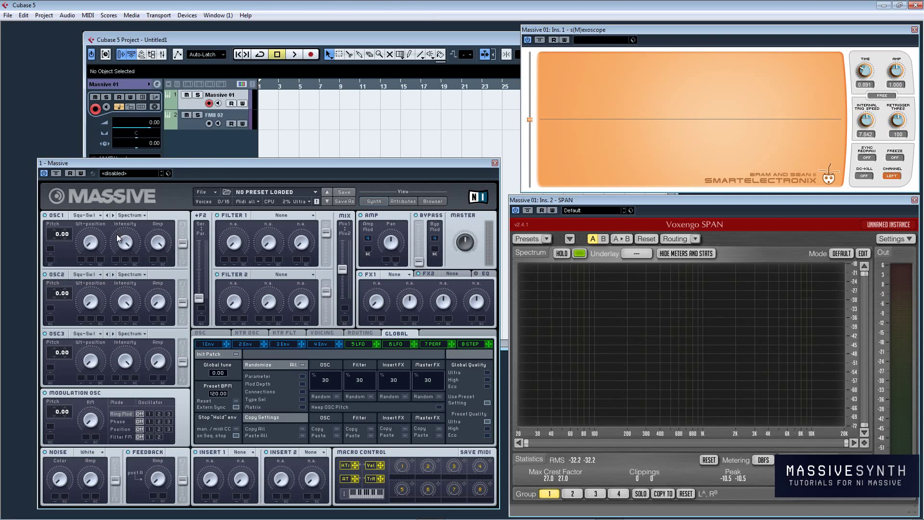
Set oscillator 1's wavetable to Sin-Square and adjust the amplitude of the oscilloscope display
left_click(97, 216)
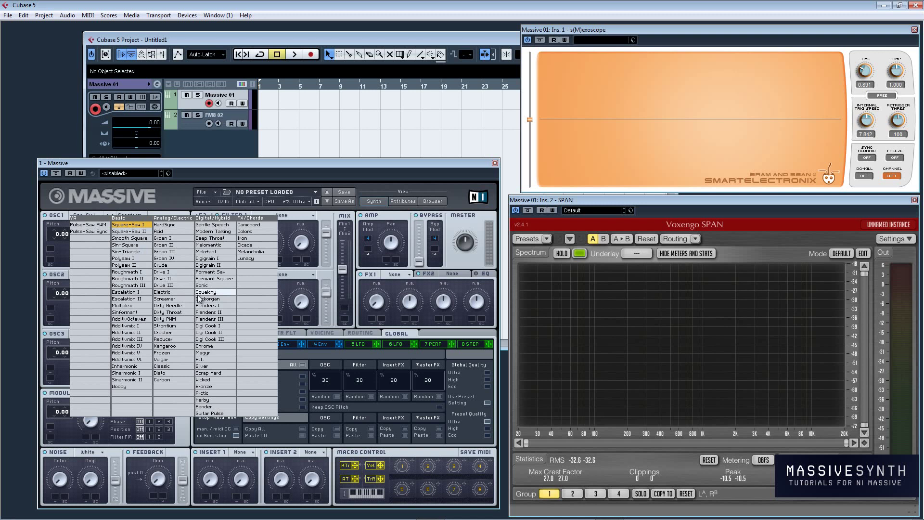
left_click(184, 200)
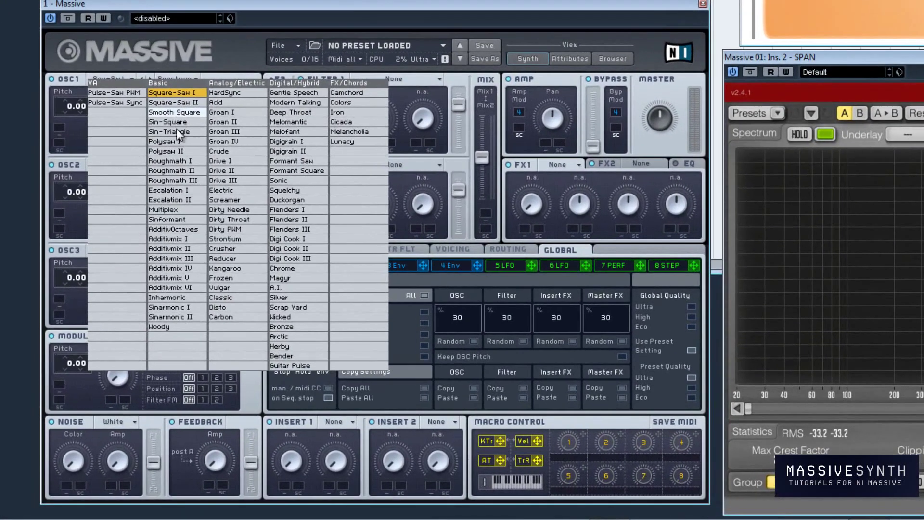
left_click(177, 125)
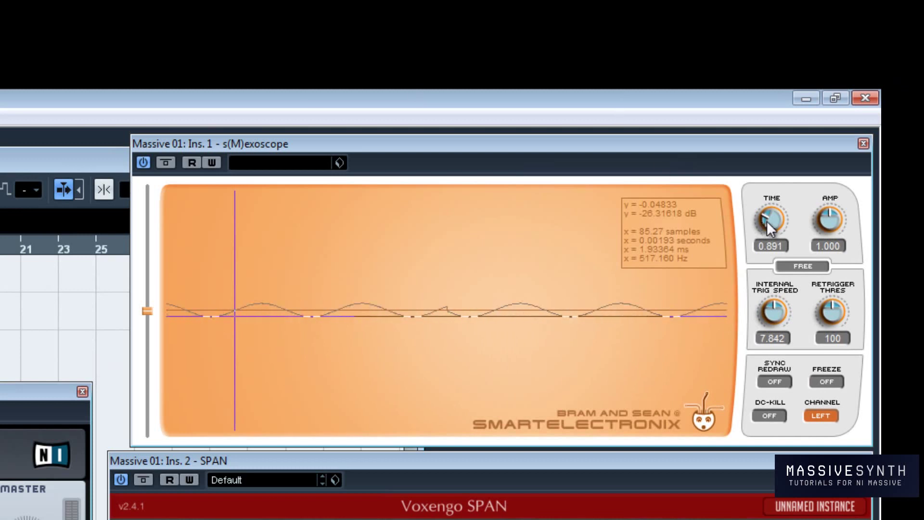
left_click_drag(822, 220, 835, 206)
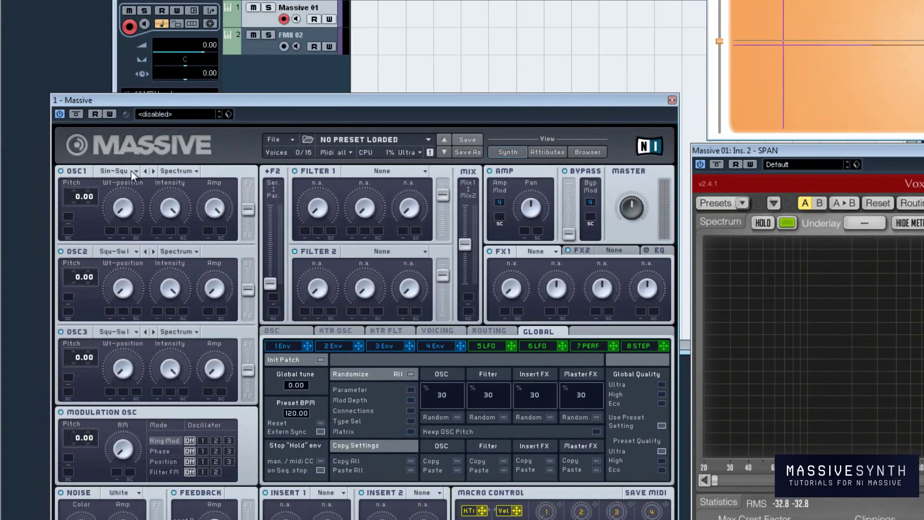
Change oscillator 1's wavetable from Sin-Square to Square-Saw I
left_click(101, 215)
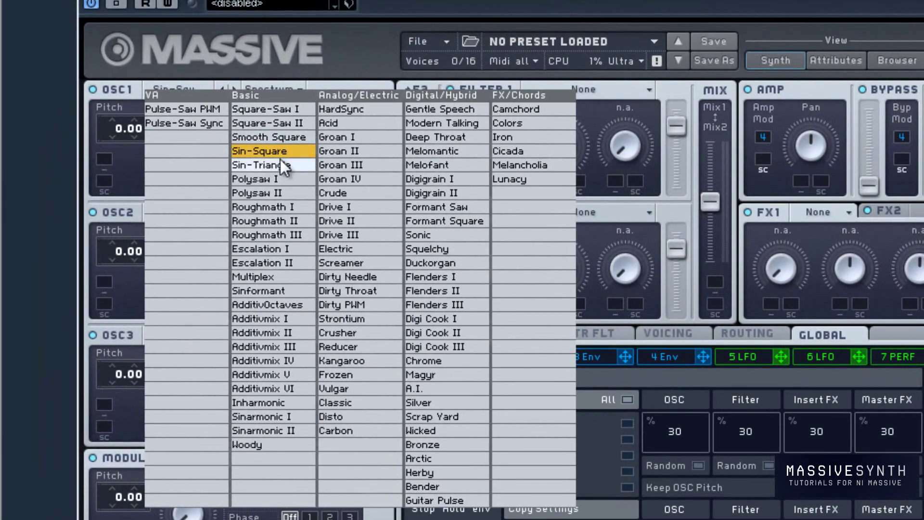
left_click(282, 111)
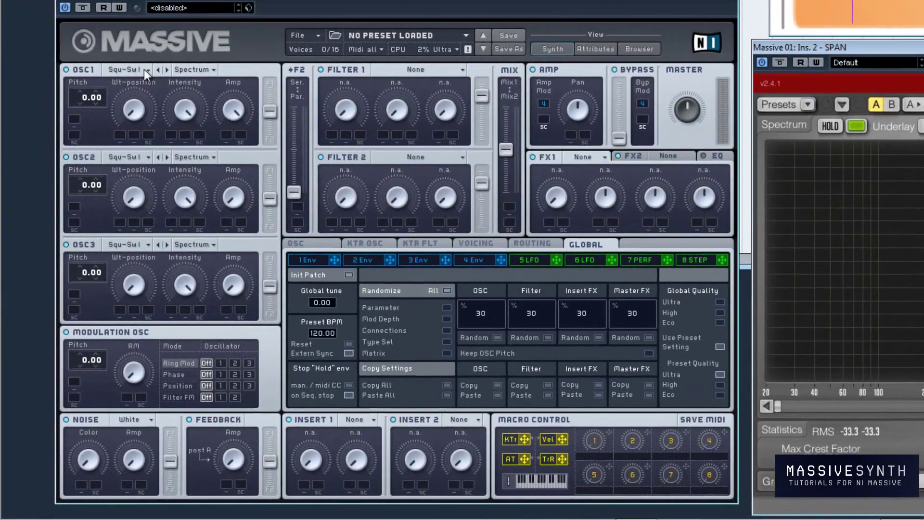
Set oscillator 1's wavetable to Sin-Triangle and raise its wavetable position
left_click(97, 215)
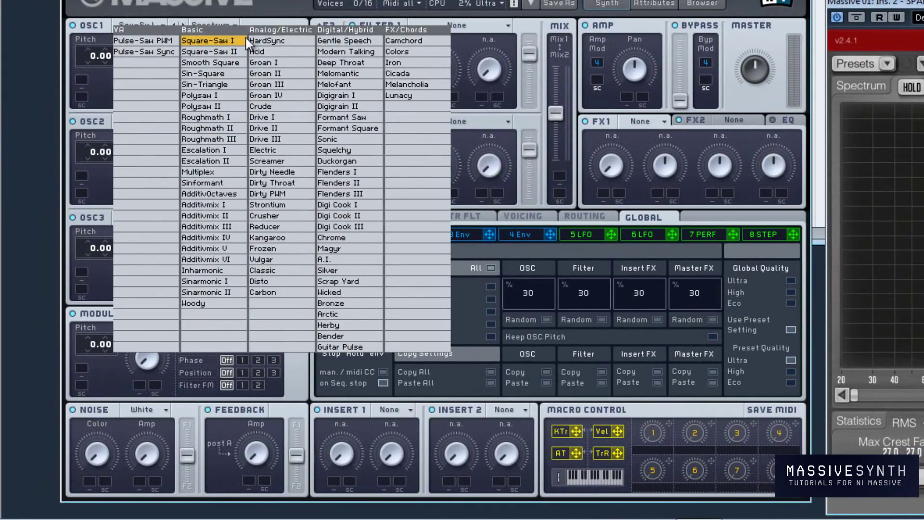
left_click(218, 86)
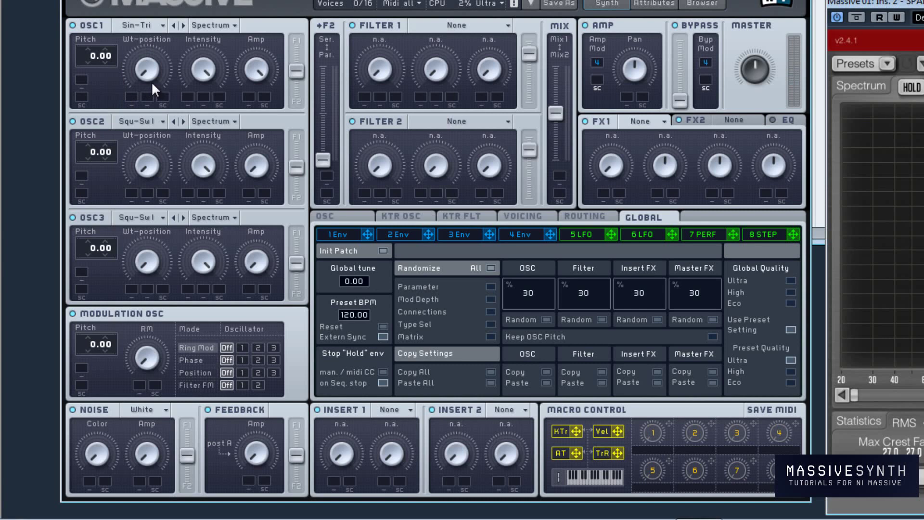
left_click_drag(136, 76, 136, 53)
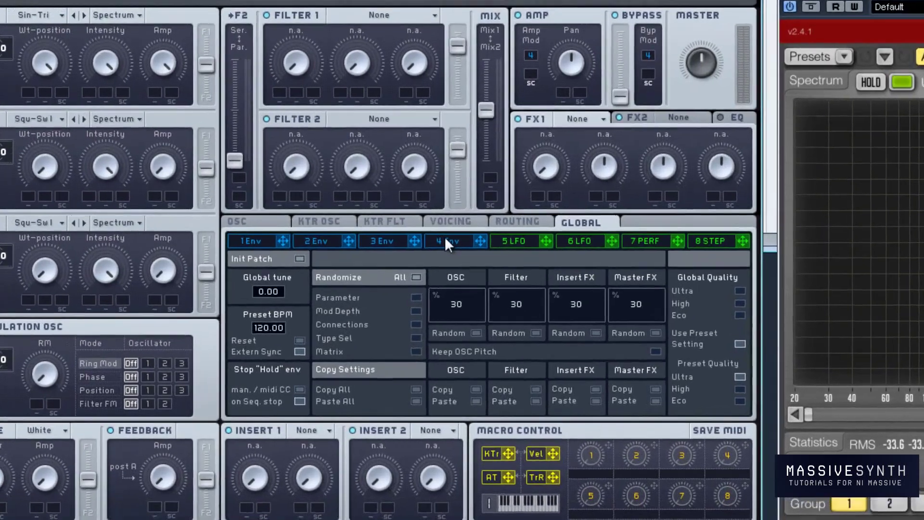
Shape envelope 4 with a very short attack, maximum decay level and a longer release
left_click(451, 269)
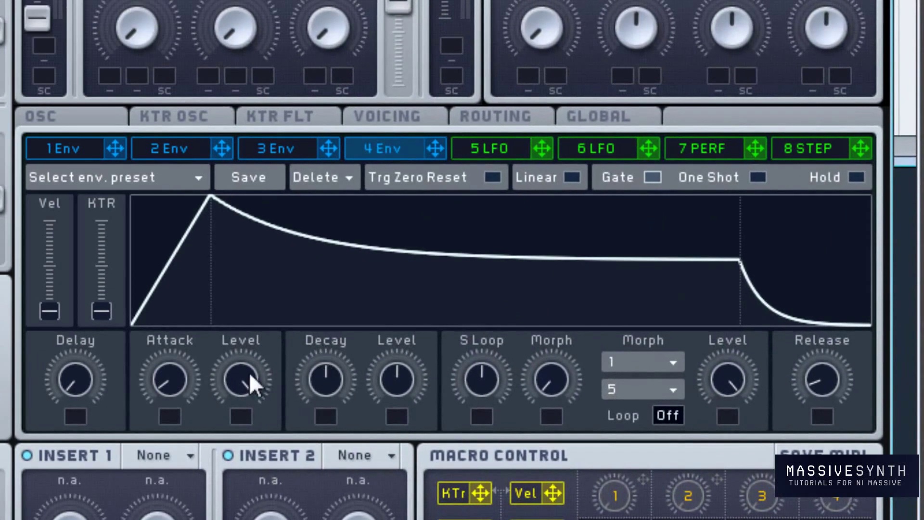
left_click_drag(165, 389, 187, 282)
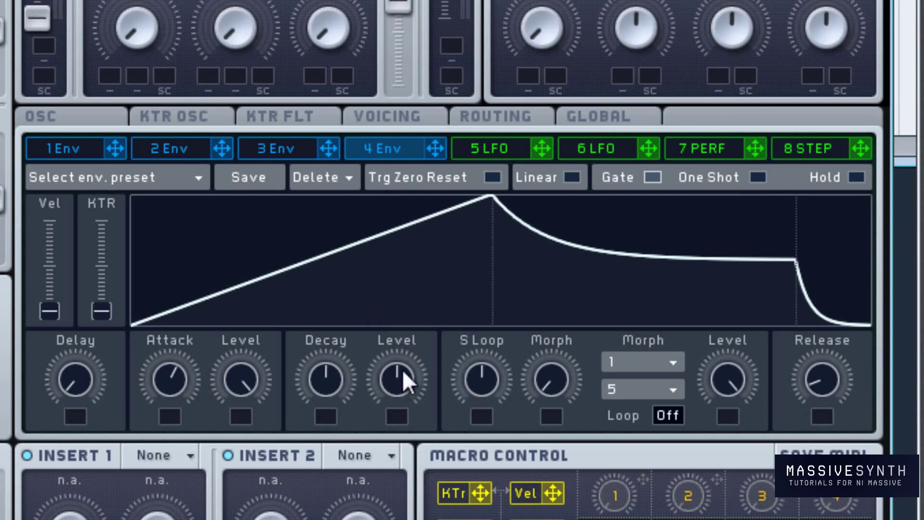
left_click_drag(404, 375, 389, 177)
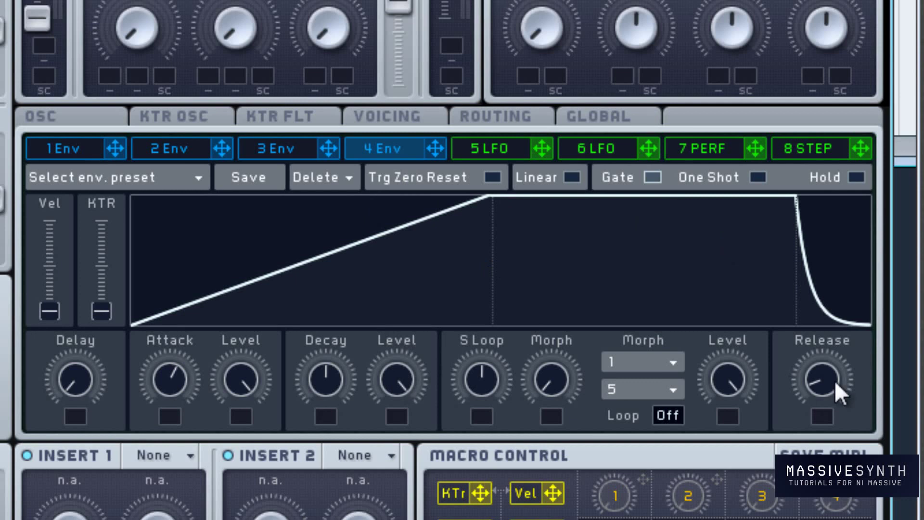
left_click_drag(834, 381, 839, 268)
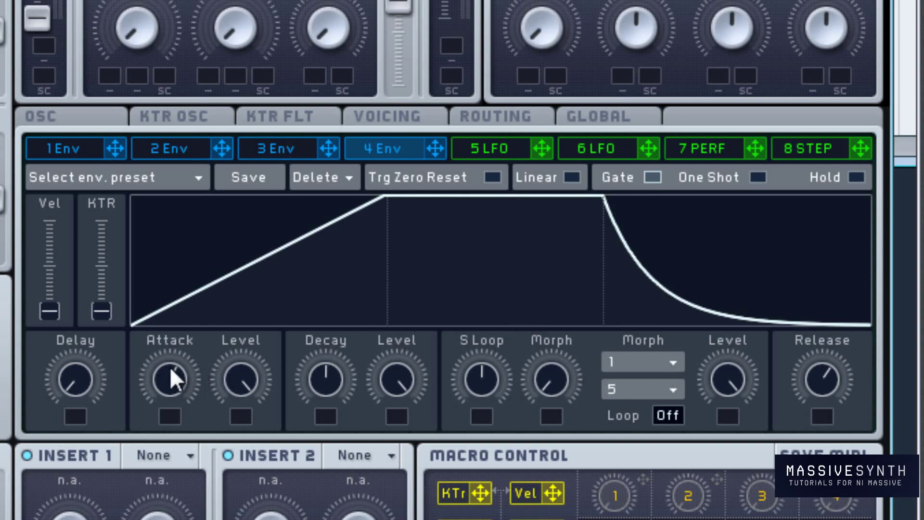
left_click_drag(171, 370, 113, 519)
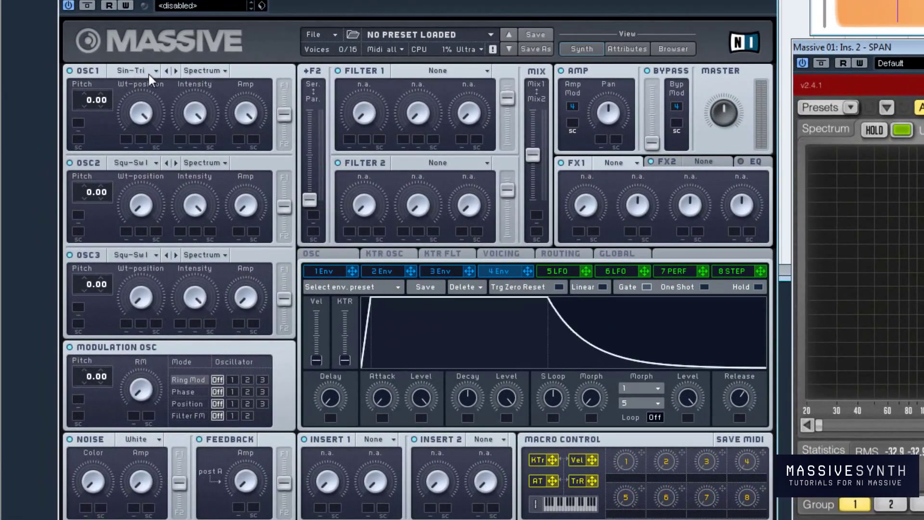
Return oscillator 1's wavetable to Square-Saw I and show the voicing settings
left_click(149, 74)
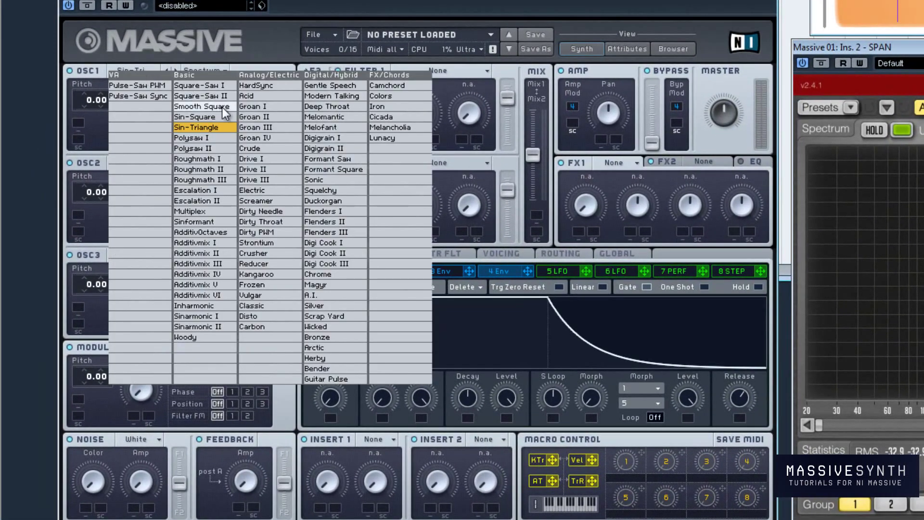
left_click(229, 85)
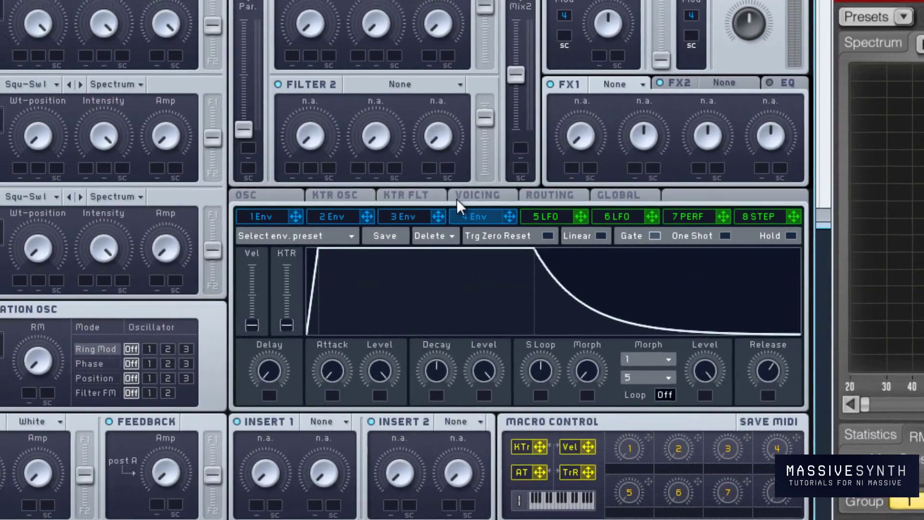
left_click(488, 254)
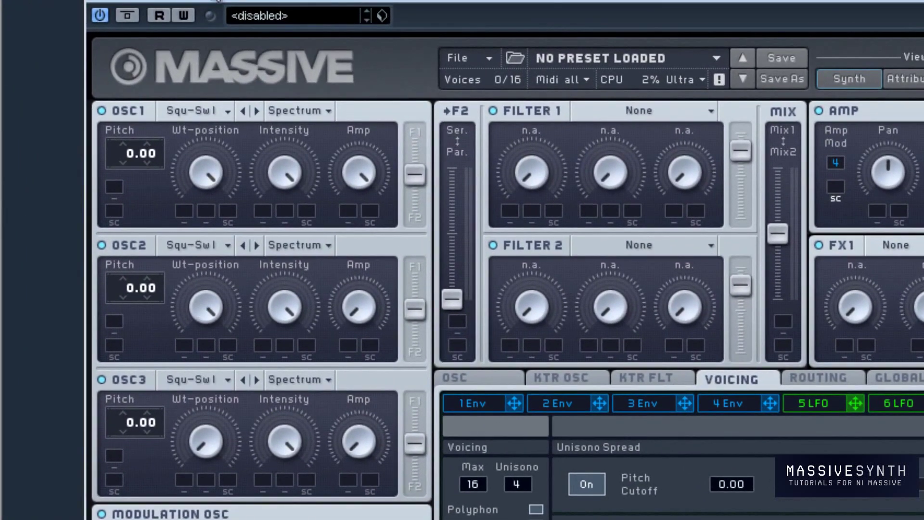
Turn up oscillator 2's amp and set its pitch to 7.00
left_click_drag(353, 310, 330, 73)
left_click_drag(131, 273, 335, 179)
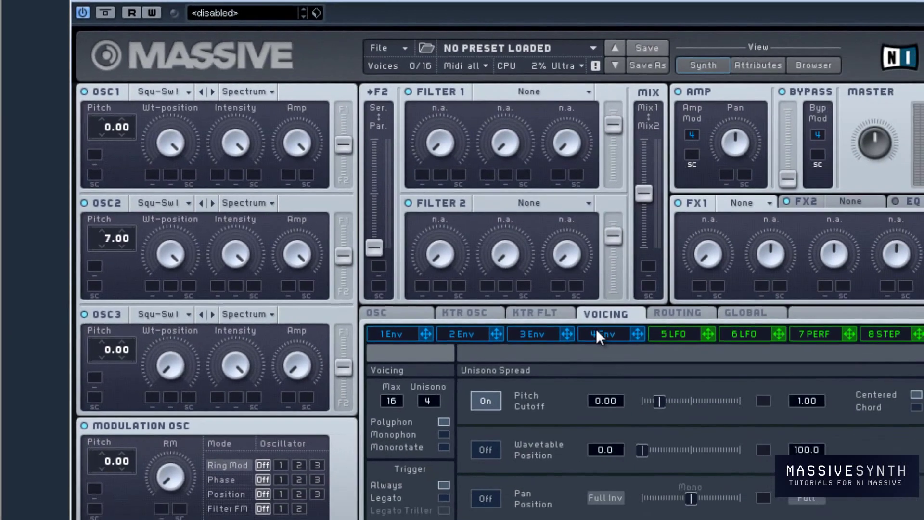
Reshape envelope 4 with a medium-long attack, a decay level of about half and a longer decay
left_click(596, 328)
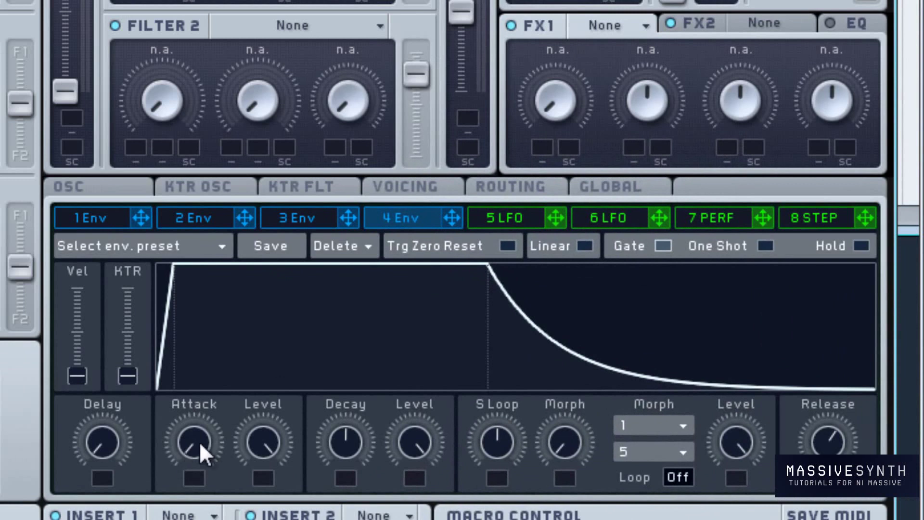
left_click_drag(200, 441, 200, 386)
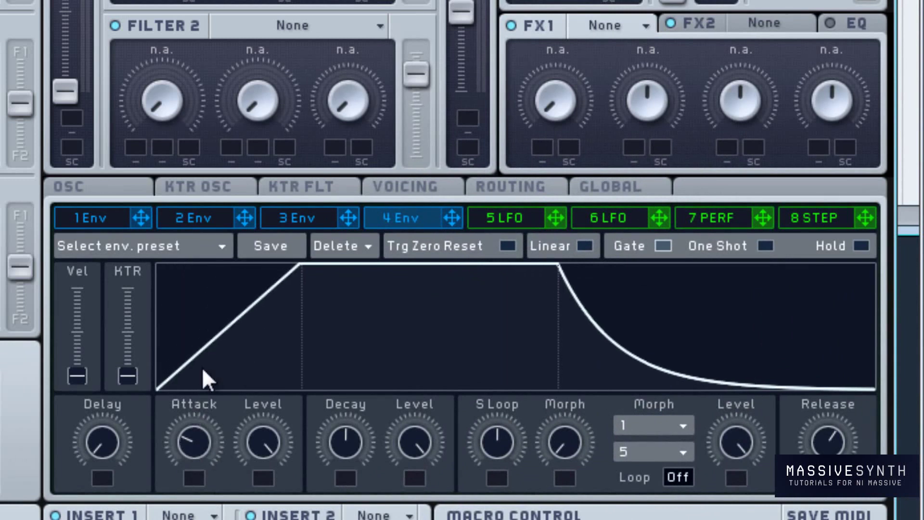
left_click_drag(199, 434, 201, 377)
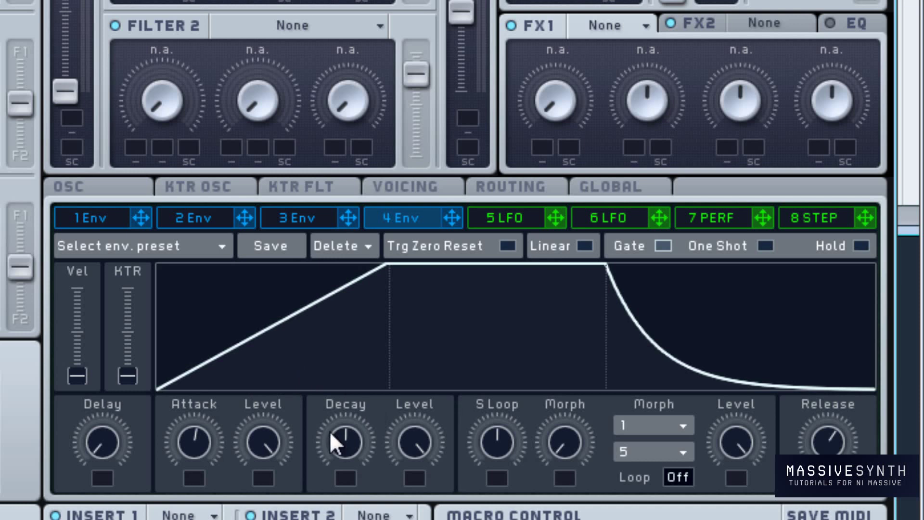
left_click_drag(408, 437, 403, 512)
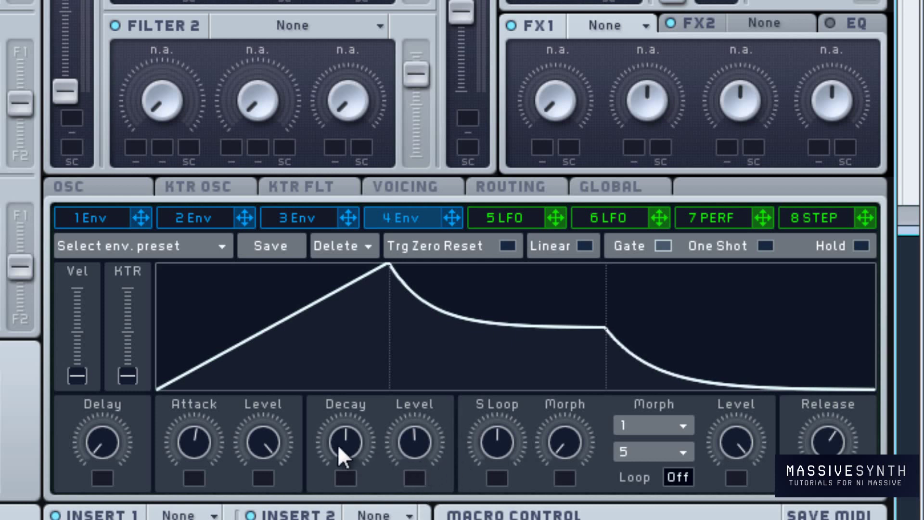
left_click_drag(352, 434, 375, 333)
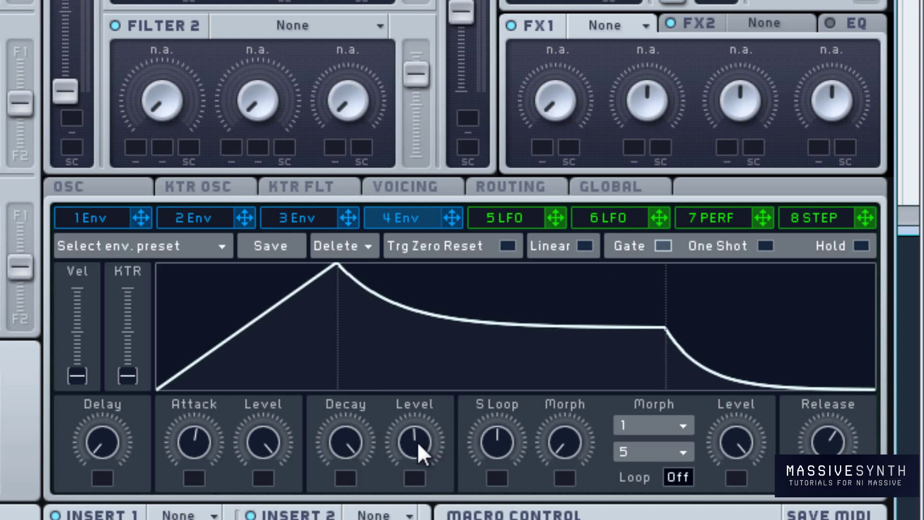
left_click_drag(358, 442, 352, 468)
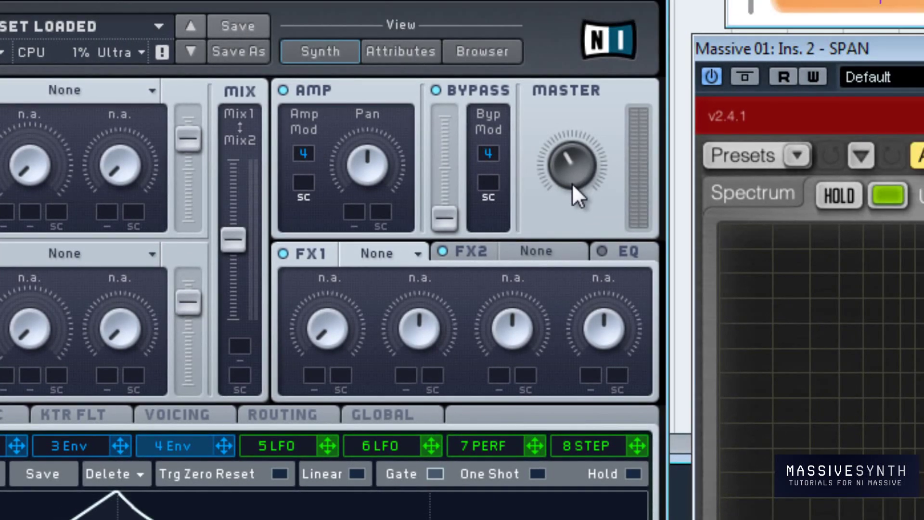
Adjust the master volume, then bring in white noise at about half amp and adjust its color
mouse_move(572, 183)
left_mouse_down()
mouse_move(570, 157)
mouse_move(567, 178)
left_mouse_up()
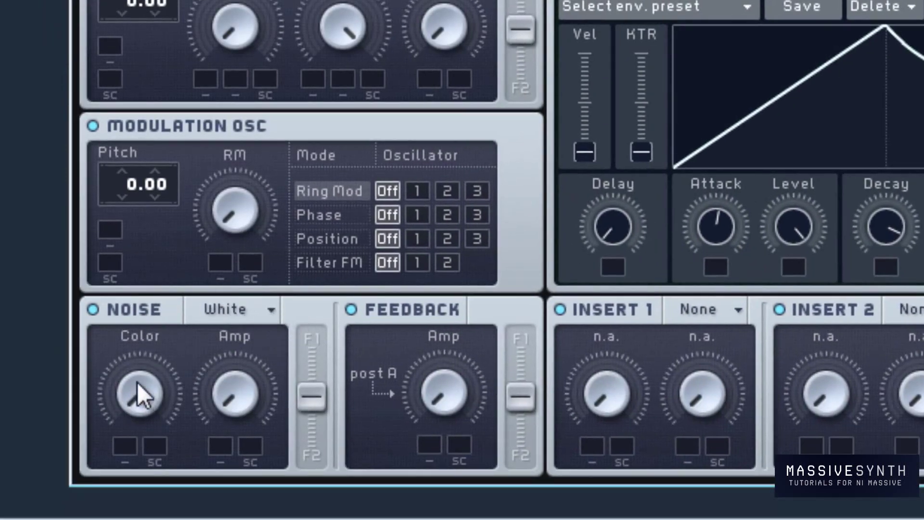
left_click_drag(138, 388, 141, 328)
left_click_drag(256, 388, 248, 186)
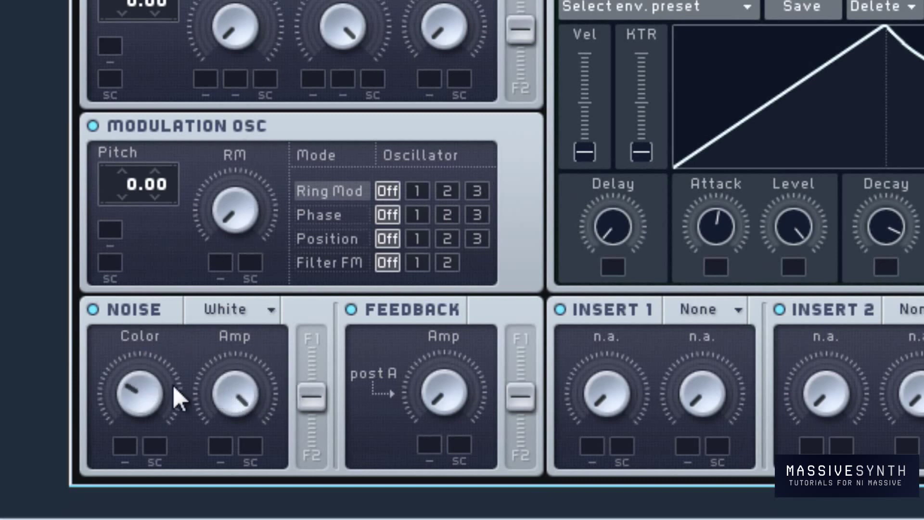
left_click_drag(114, 406, 218, 258)
left_click_drag(222, 449, 209, 507)
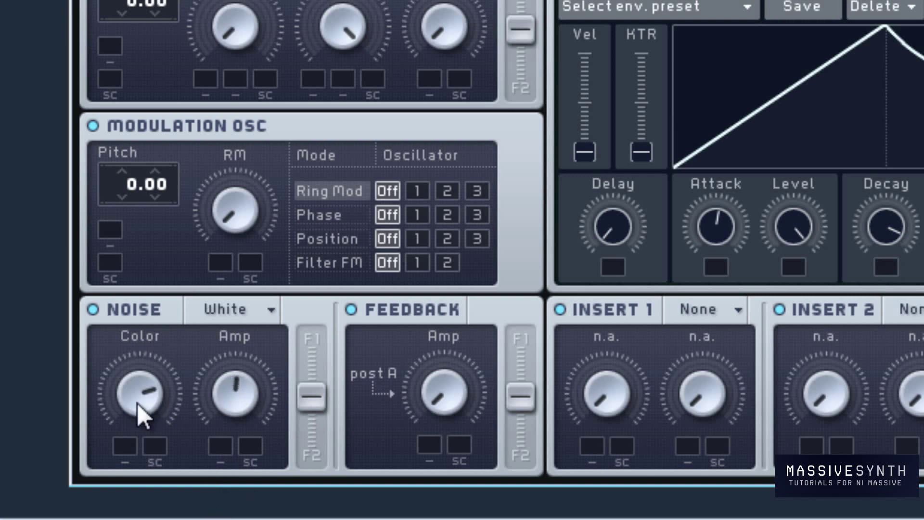
left_click_drag(137, 403, 126, 441)
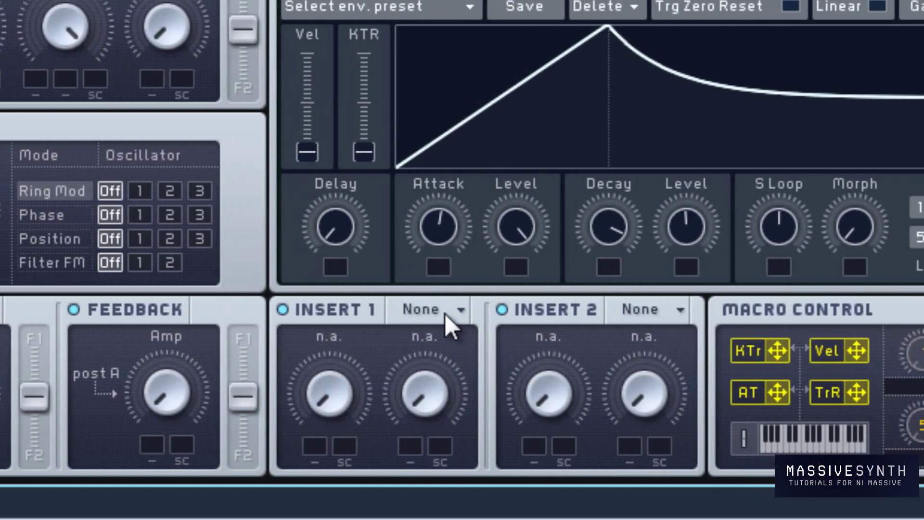
Show the signal routing and switch the bypass source to Osc 3
left_click(445, 314)
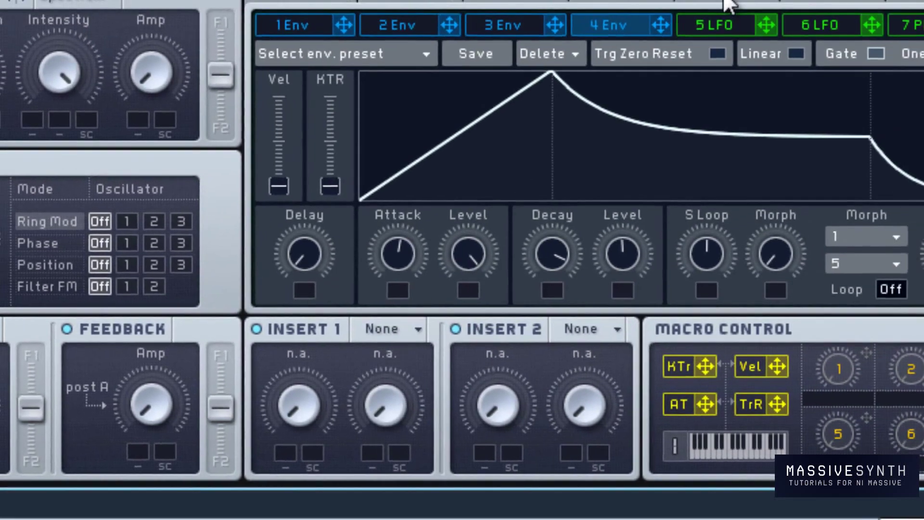
left_click(613, 91)
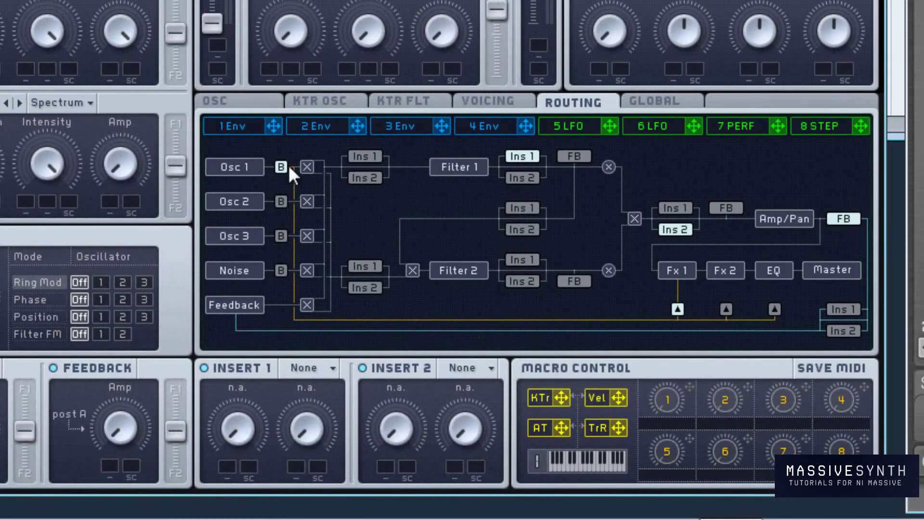
left_click(281, 236)
Load Simple Delay into Insert 1, with Dry/Wet slightly below half and Time at about three quarters
left_click(311, 371)
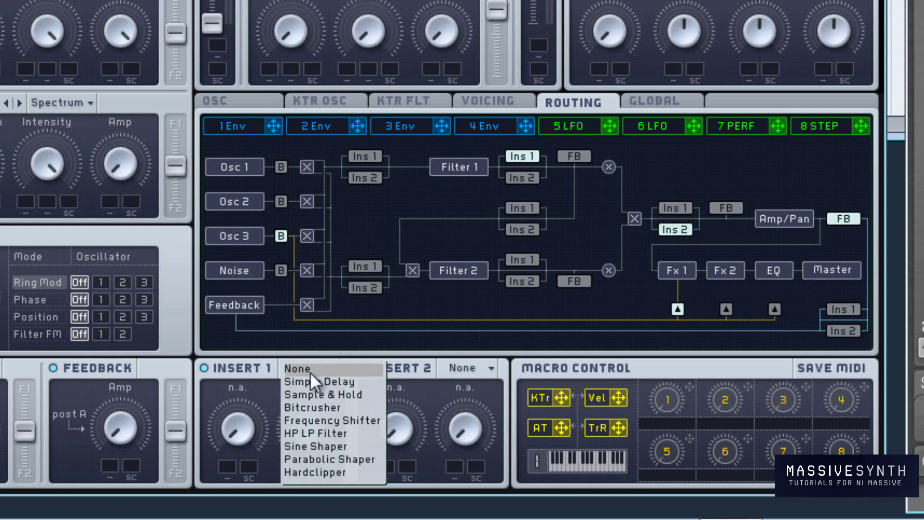
left_click(355, 388)
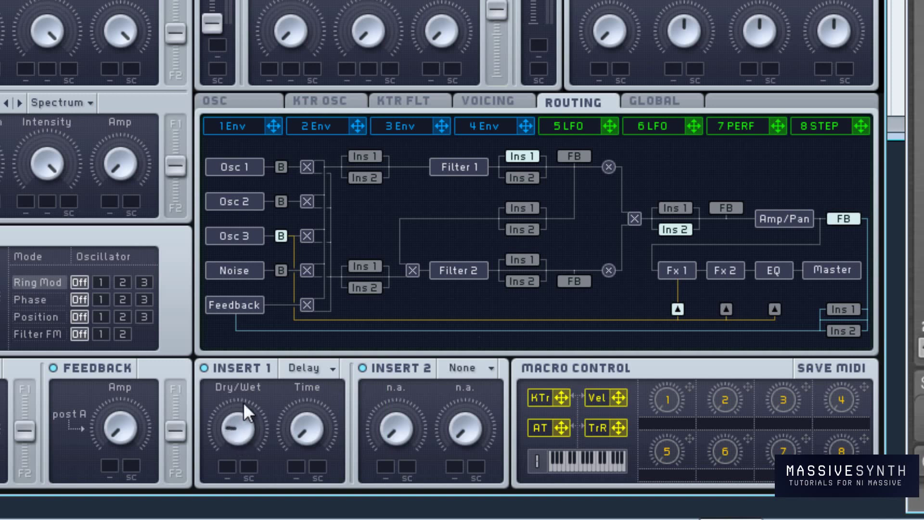
left_click_drag(243, 403, 242, 383)
left_click_drag(310, 406, 332, 320)
left_click_drag(243, 403, 261, 363)
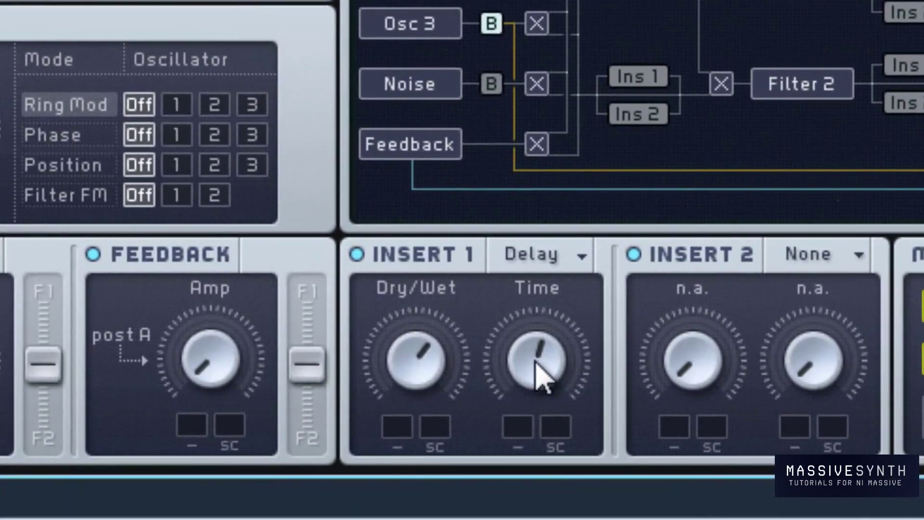
left_click_drag(569, 307, 573, 291)
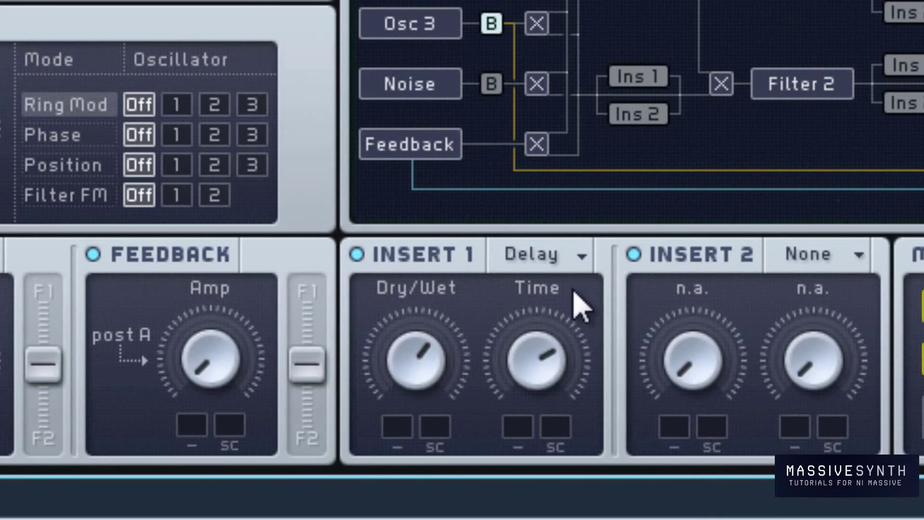
left_click_drag(424, 354, 406, 455)
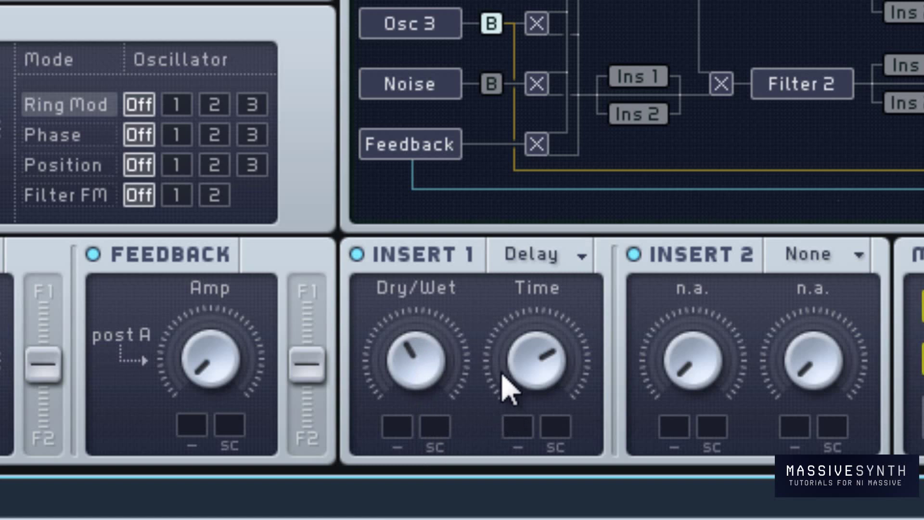
Load Simple Delay into Insert 2, with Dry/Wet slightly above a quarter and Time just under half
left_click(850, 270)
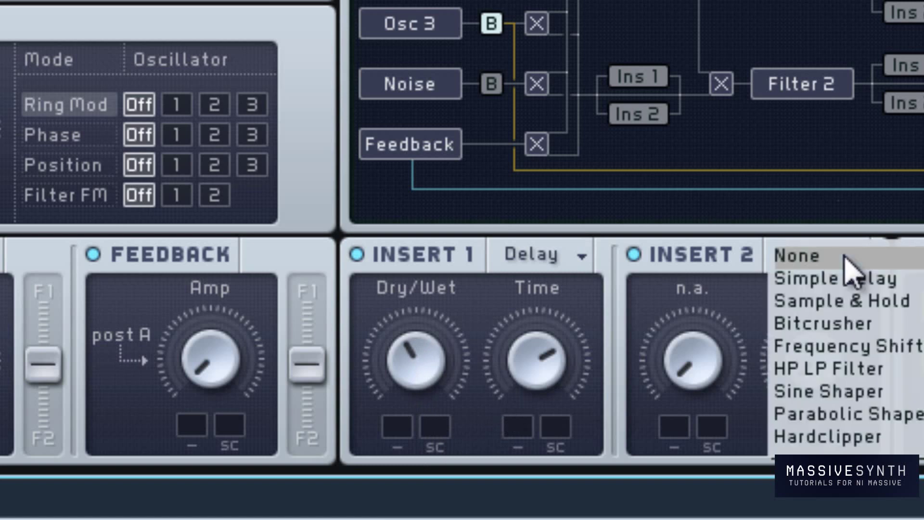
left_click(834, 287)
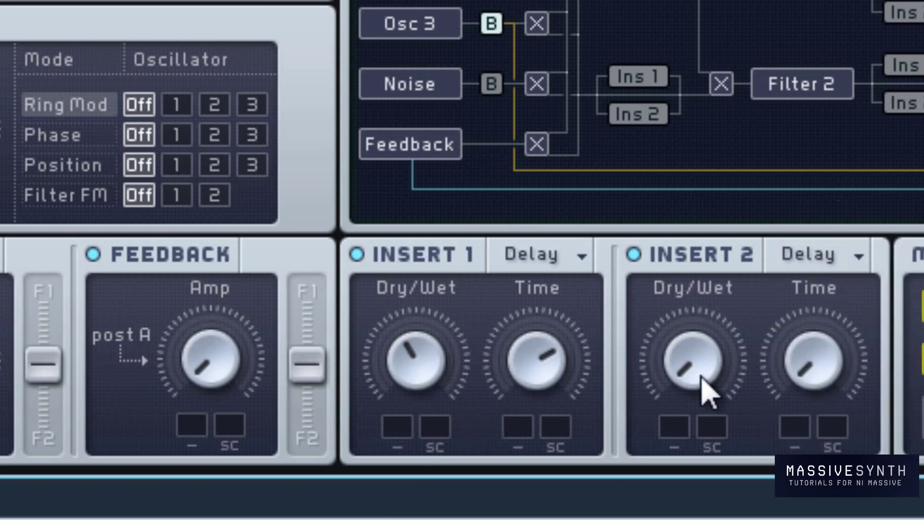
left_click_drag(701, 375, 714, 289)
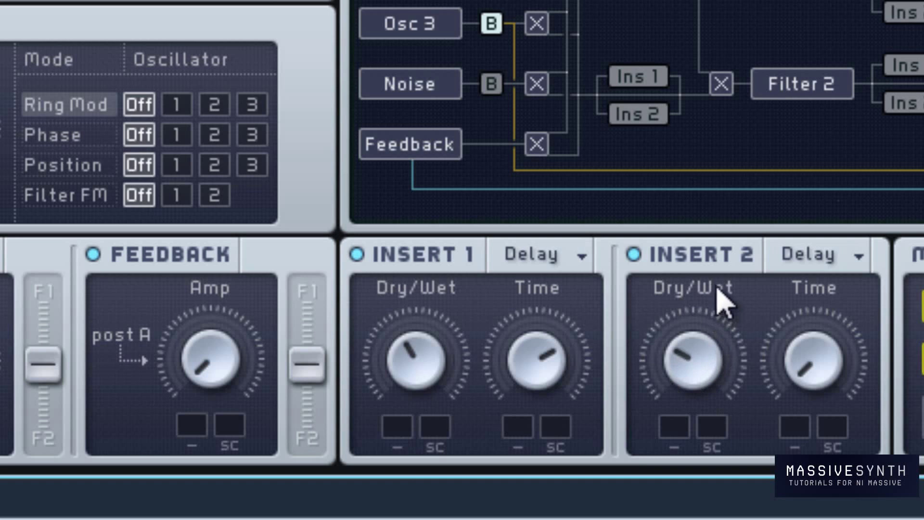
left_click_drag(792, 350, 820, 198)
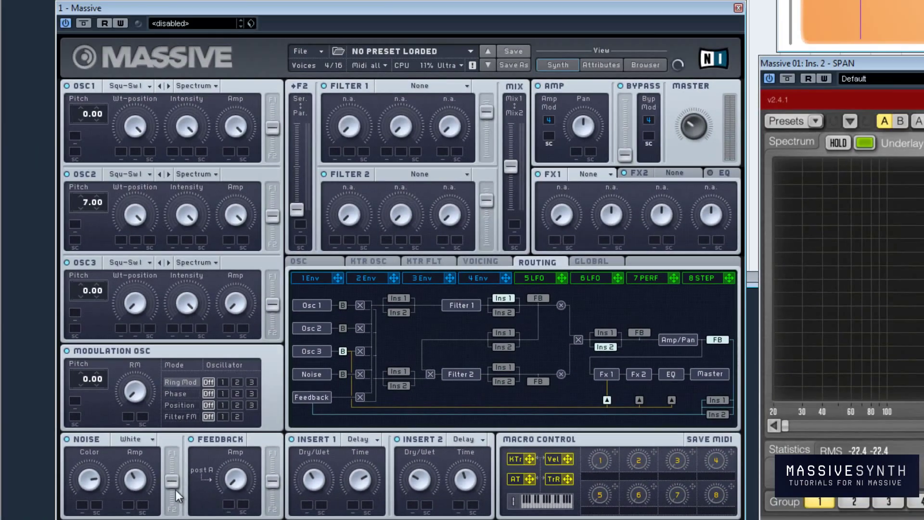
Route the noise and oscillators 1 and 2 fully into Filter 1 and set that filter to Lowpass 4
left_click_drag(175, 478, 174, 450)
left_click_drag(267, 131, 269, 102)
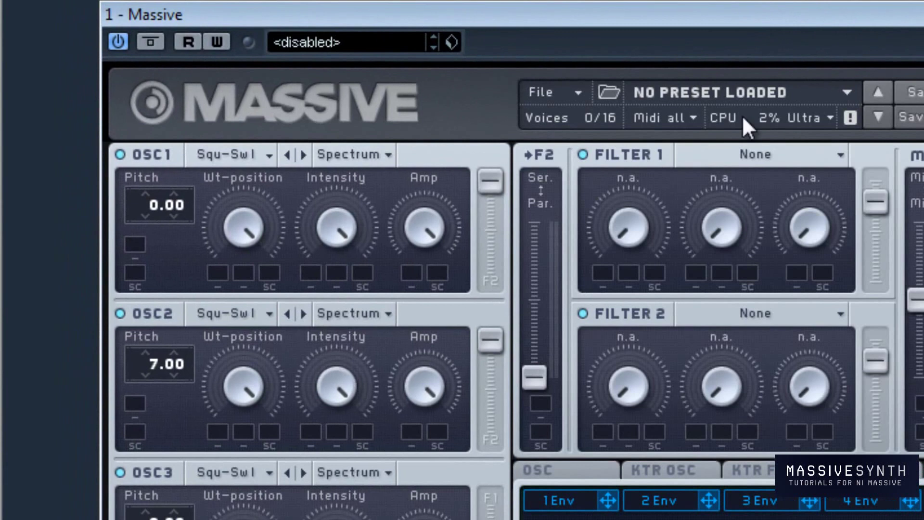
left_click(758, 153)
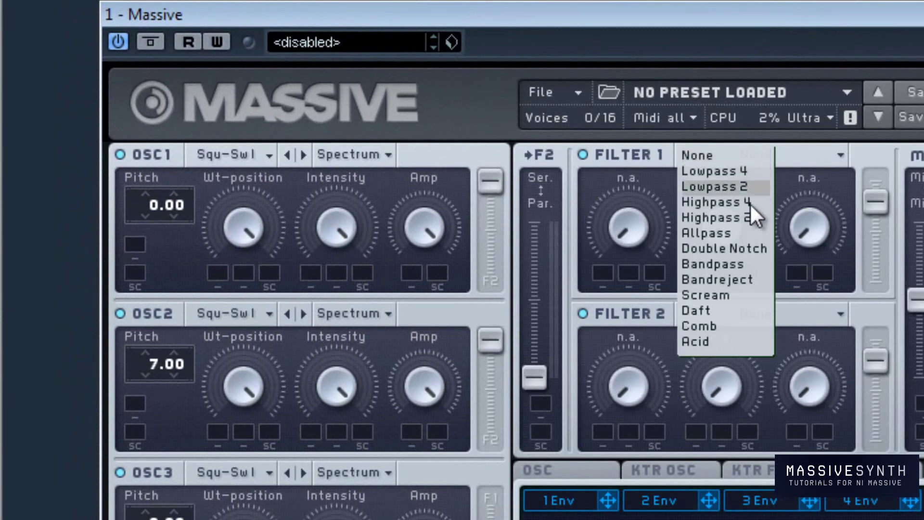
left_click(752, 168)
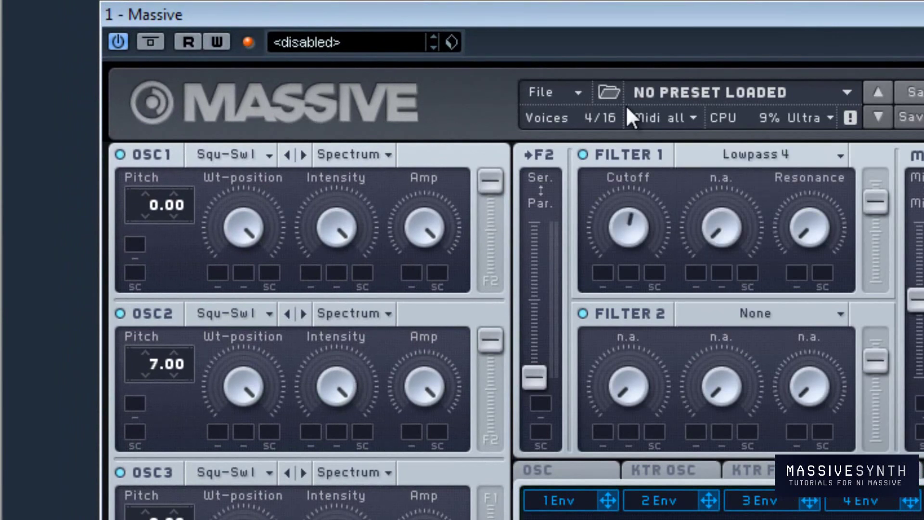
Set Filter 1's Cutoff to about three quarters and Resonance to about half, with its output level fully up
left_click_drag(637, 235, 643, 192)
left_click_drag(800, 226, 810, 134)
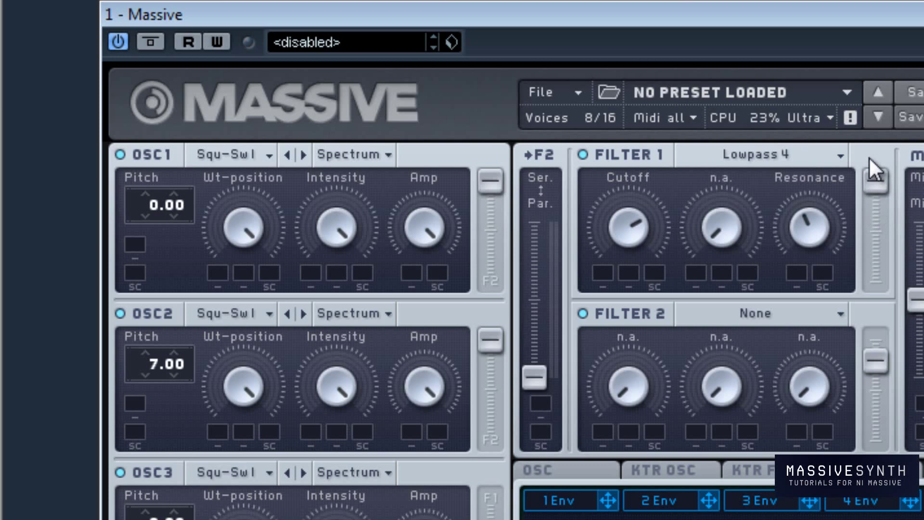
left_click_drag(793, 228, 795, 238)
left_click(116, 317)
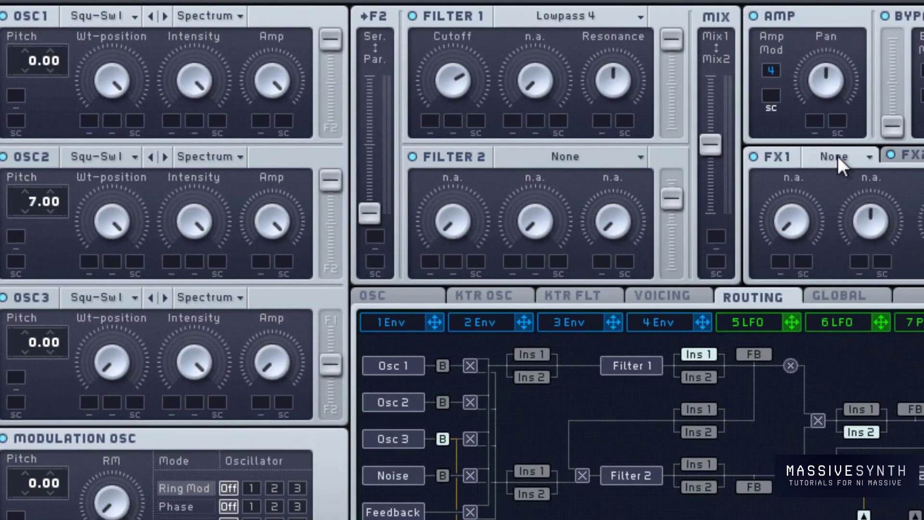
Load Chorus into FX1, with Dry/Wet at half, Rate at about two thirds and Depth slightly below half
left_click(832, 157)
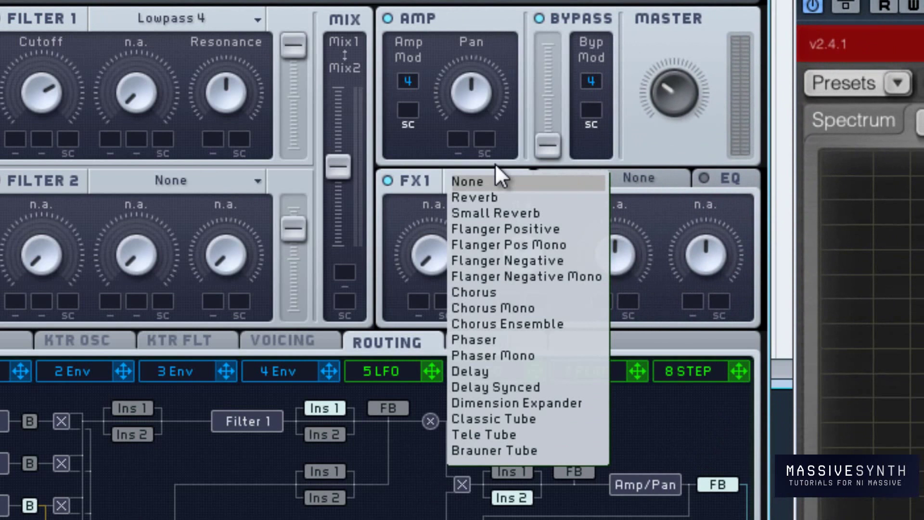
left_click(500, 293)
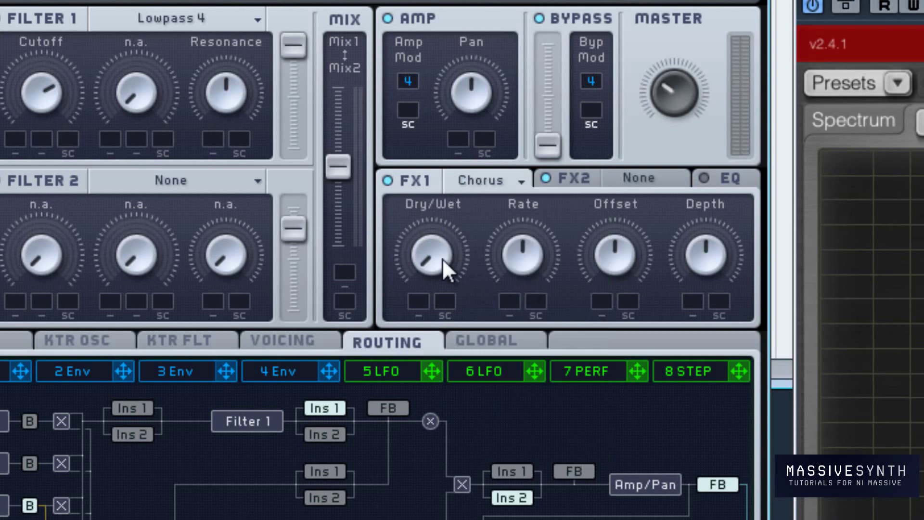
left_click_drag(443, 259, 437, 141)
left_click_drag(532, 253, 555, 218)
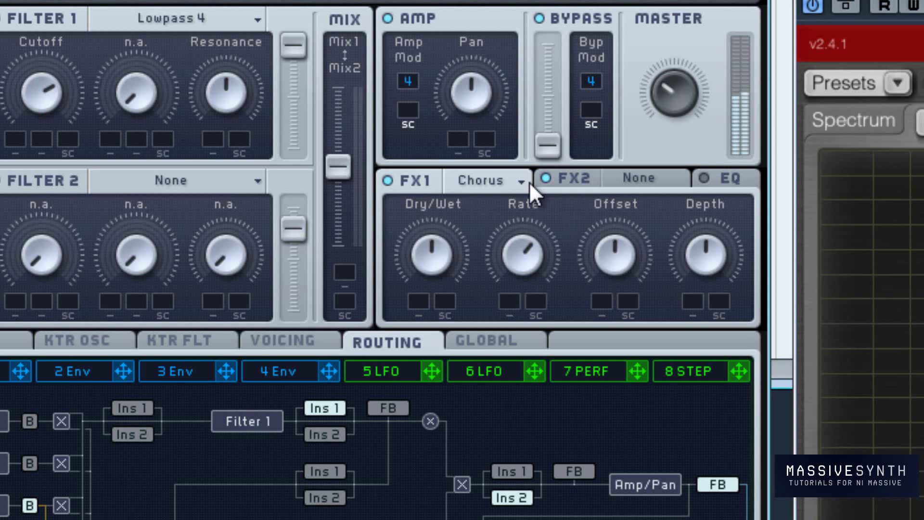
left_click_drag(704, 252, 668, 116)
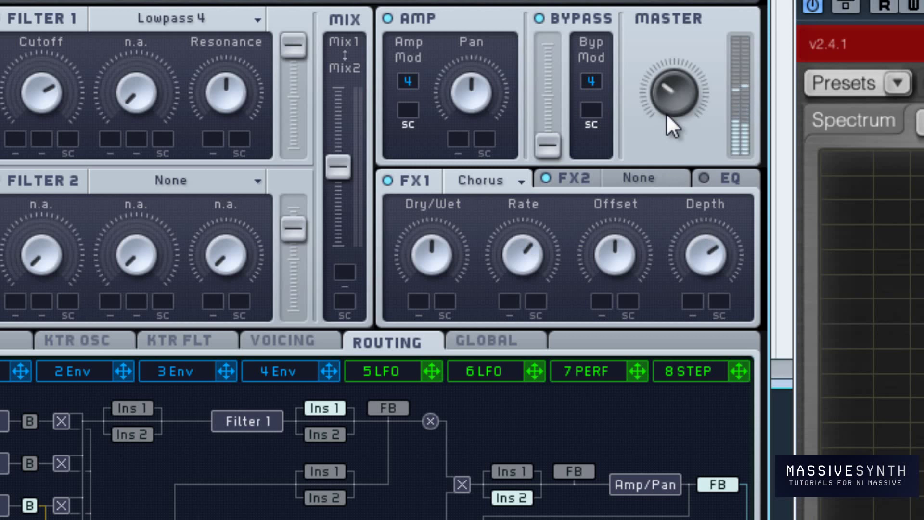
left_click_drag(724, 255, 718, 285)
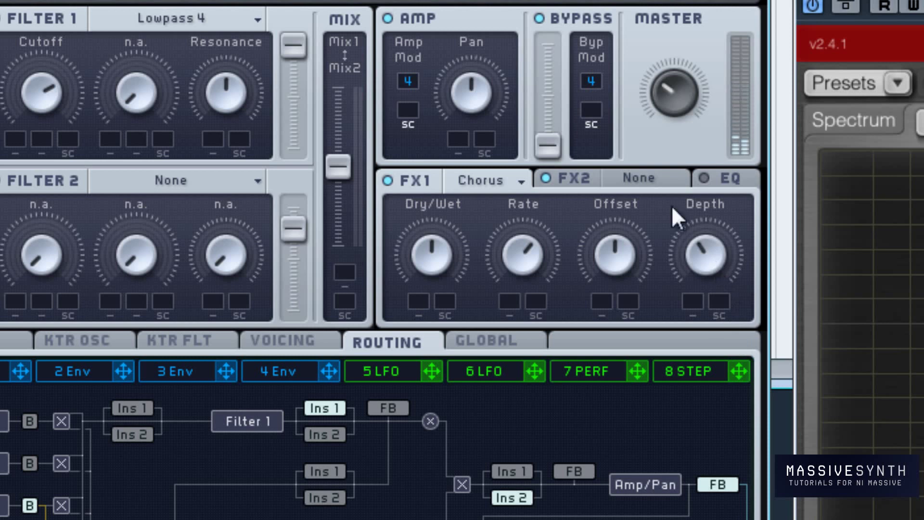
Load Reverb into FX2, with Dry/Wet at about two thirds and Size and Color at about three quarters
left_click(636, 177)
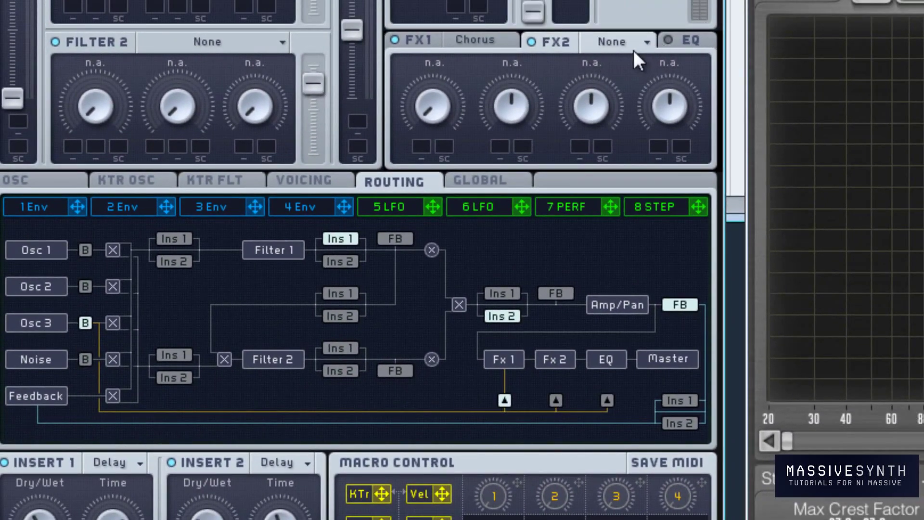
left_click(635, 52)
left_click(632, 56)
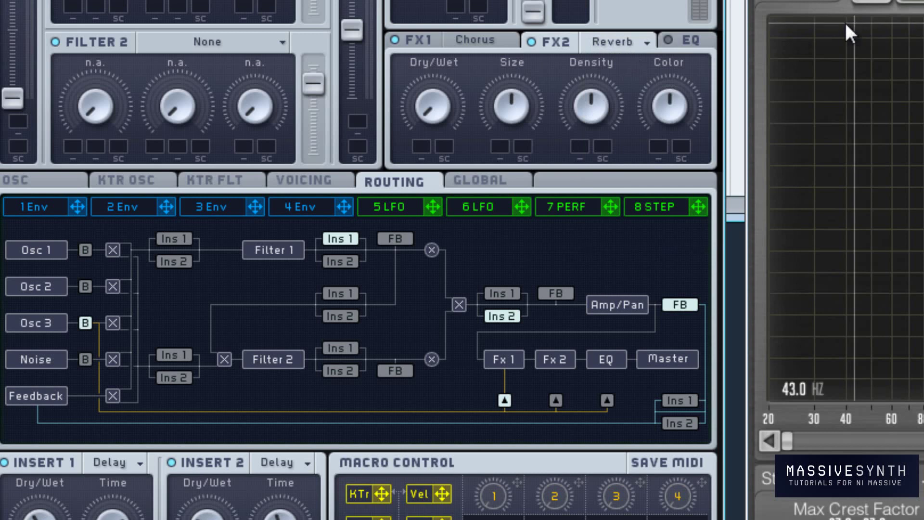
left_click_drag(431, 91, 431, 45)
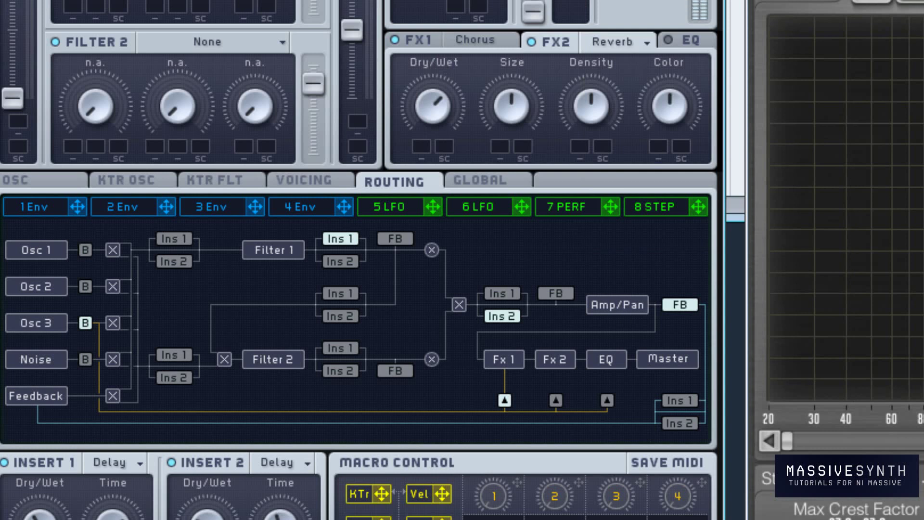
left_click_drag(509, 93, 515, 22)
left_click_drag(515, 23, 511, 44)
left_click_drag(661, 90, 659, 96)
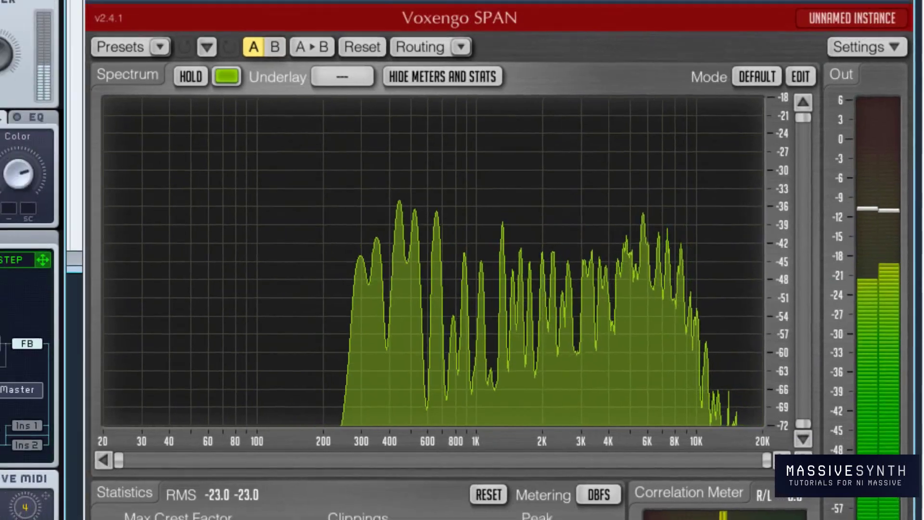
Switch Filter 1 to Highpass 4 and lower both its Cutoff and Resonance to slightly below half
left_click(565, 129)
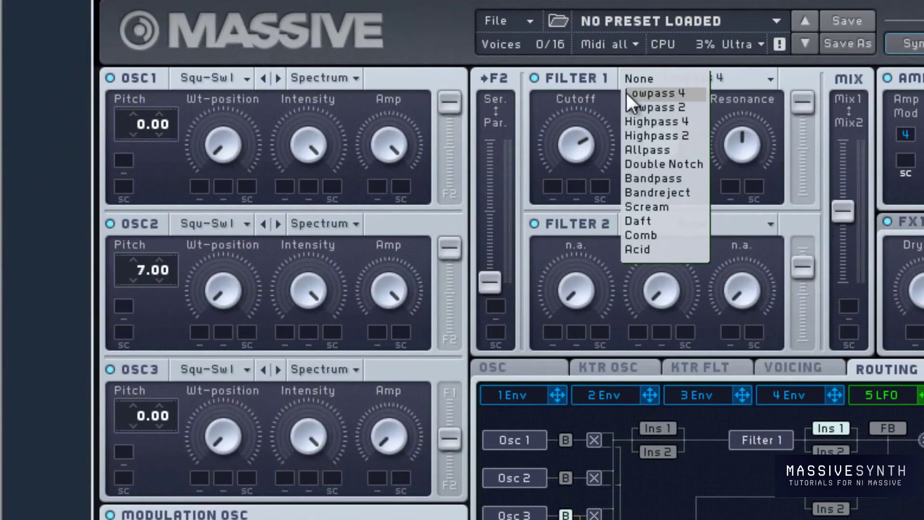
left_click(678, 128)
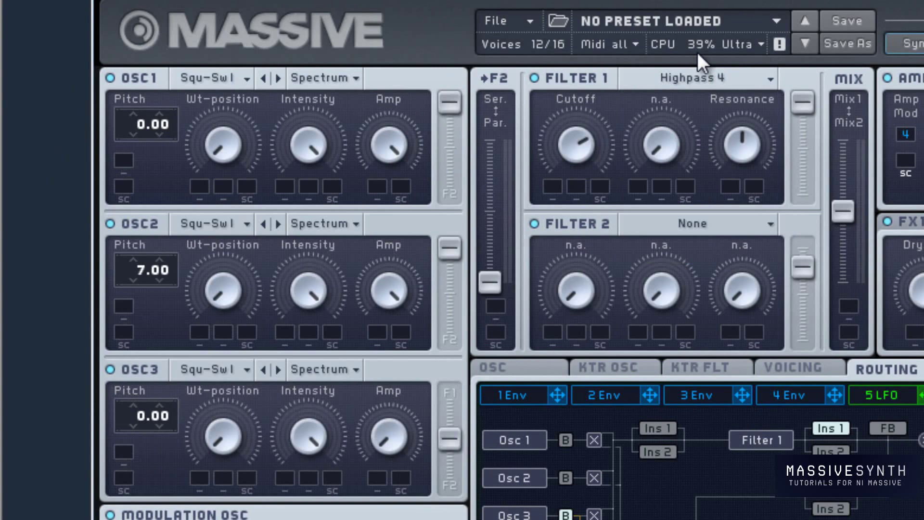
left_click_drag(556, 149, 564, 244)
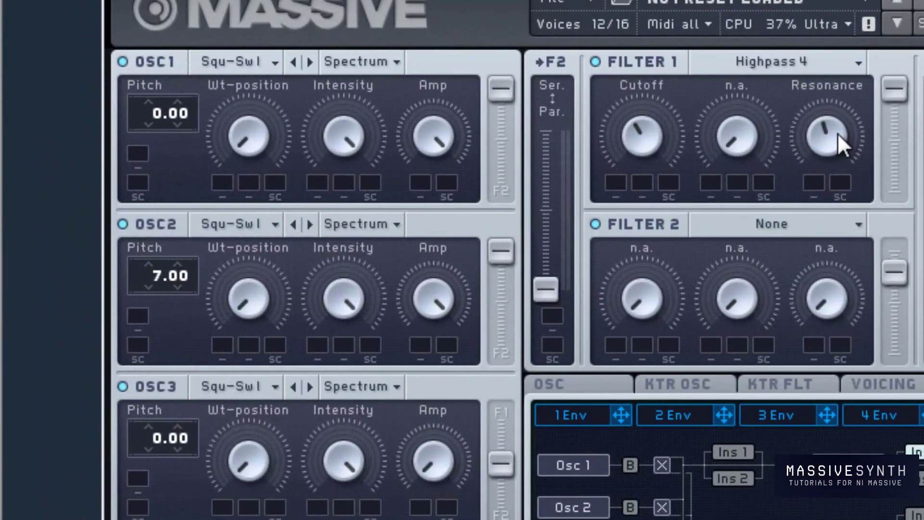
left_click_drag(837, 133, 827, 239)
left_click_drag(838, 146, 839, 128)
Switch Filter 1 to Bandreject and raise its Bandwidth to slightly below half
left_click(799, 65)
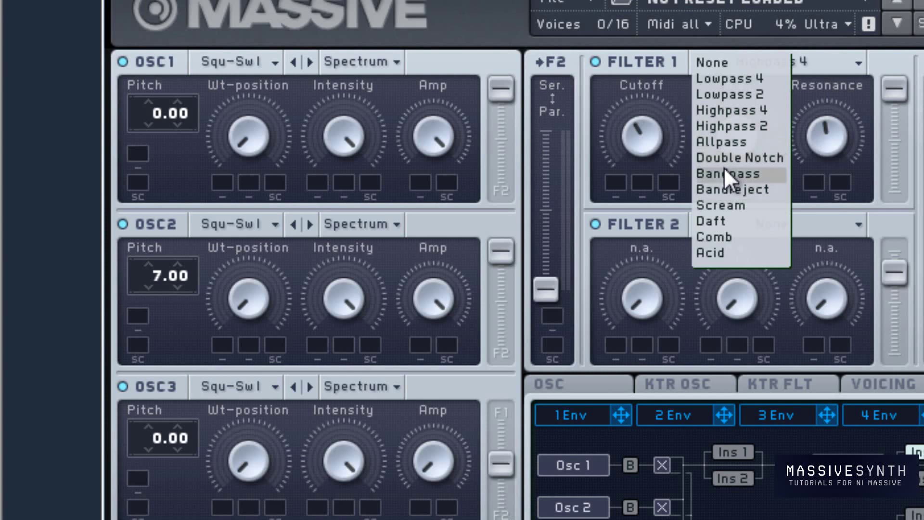
left_click(721, 197)
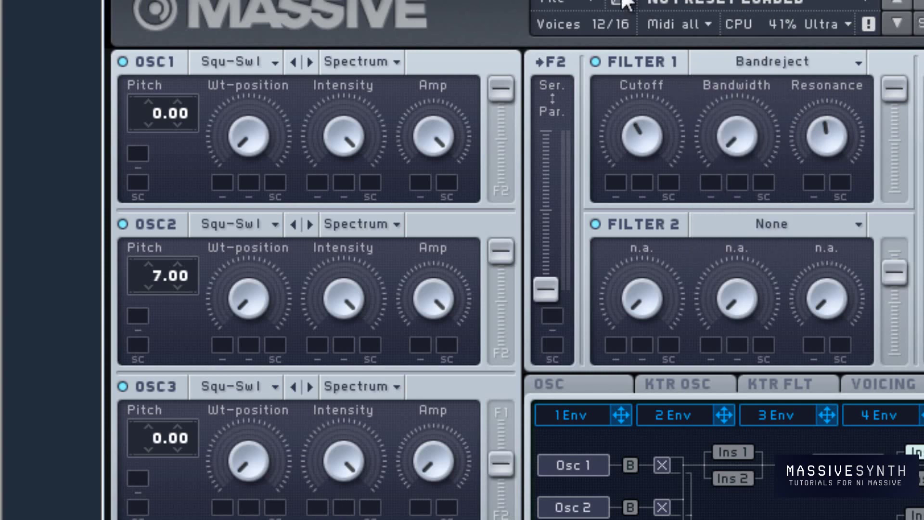
left_click_drag(749, 126, 749, 35)
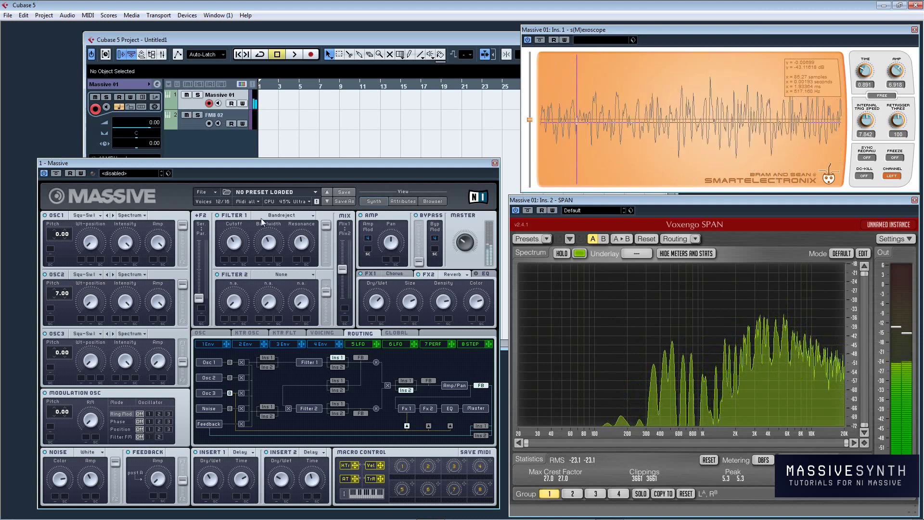
Change the wavetables of oscillators 1 and 2 to Sin-Triangle
left_click(89, 215)
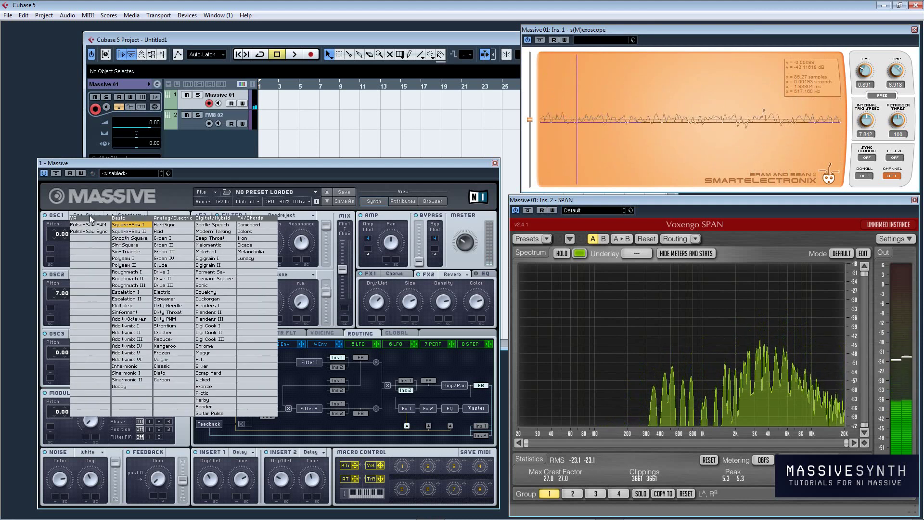
left_click(135, 251)
left_click(102, 279)
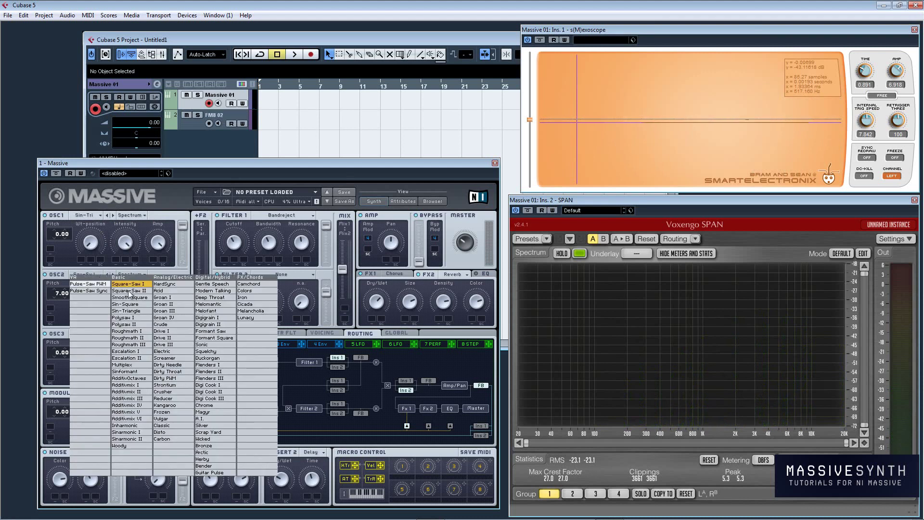
left_click(137, 311)
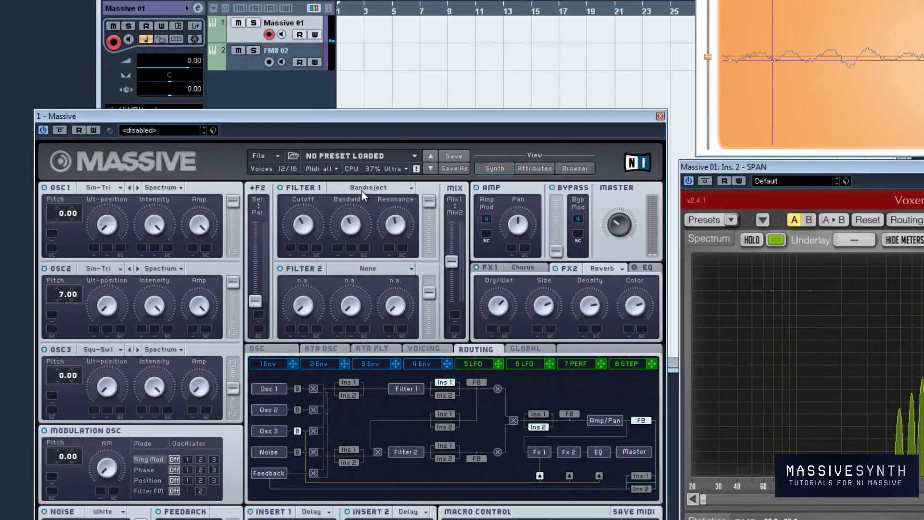
Switch Filter 1 to Bandpass, raise Bandwidth and Cutoff to about two thirds, and adjust the Resonance slightly below half
left_click(279, 215)
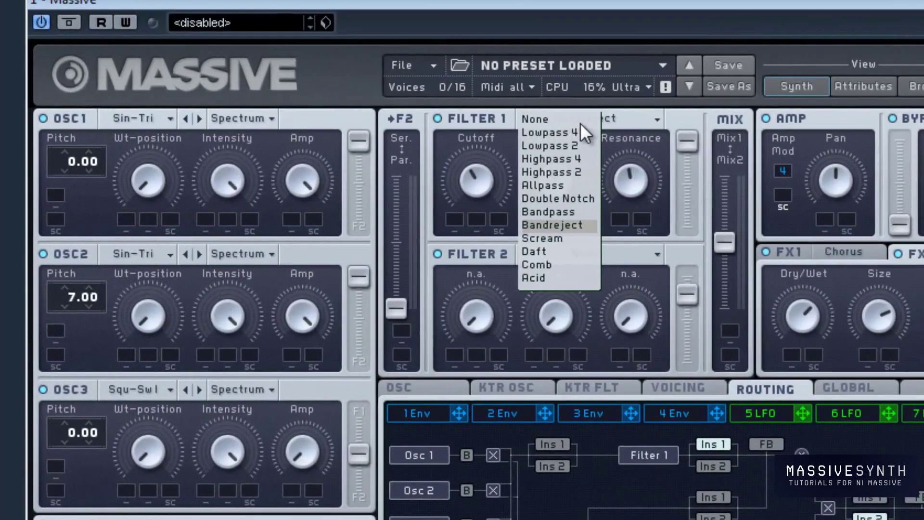
left_click(580, 212)
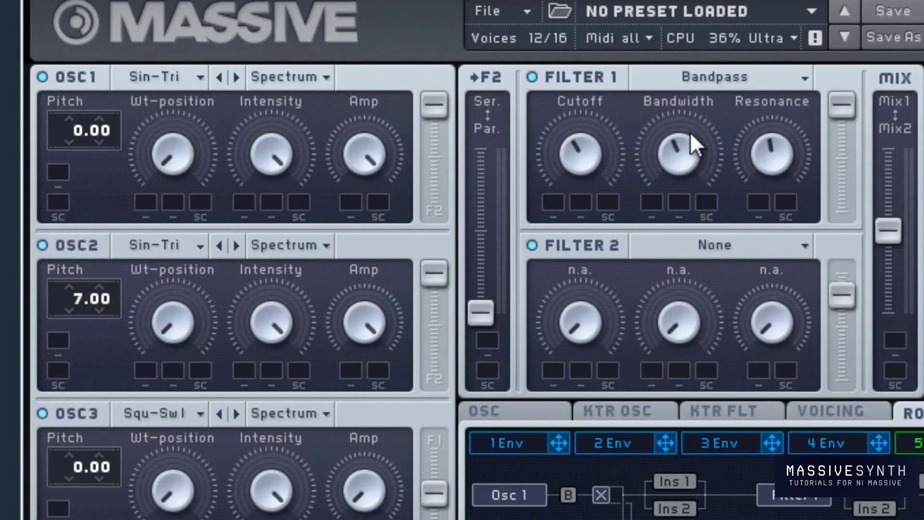
left_click_drag(691, 144, 698, 107)
left_click_drag(588, 137, 592, 72)
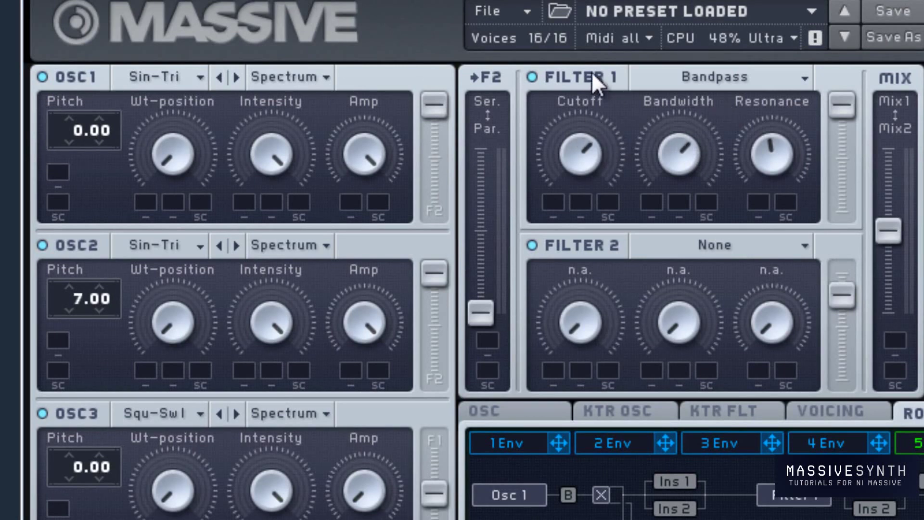
left_click(776, 140)
mouse_move(776, 140)
left_mouse_down()
mouse_move(781, 113)
mouse_move(781, 149)
left_mouse_up()
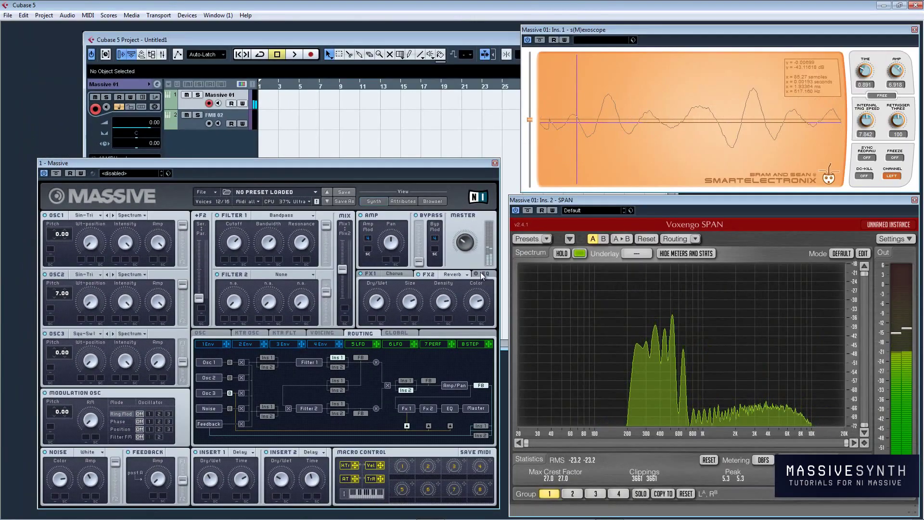
Enable the EQ, with Boost at about three quarters and Low Shelf slightly above half
left_click(481, 273)
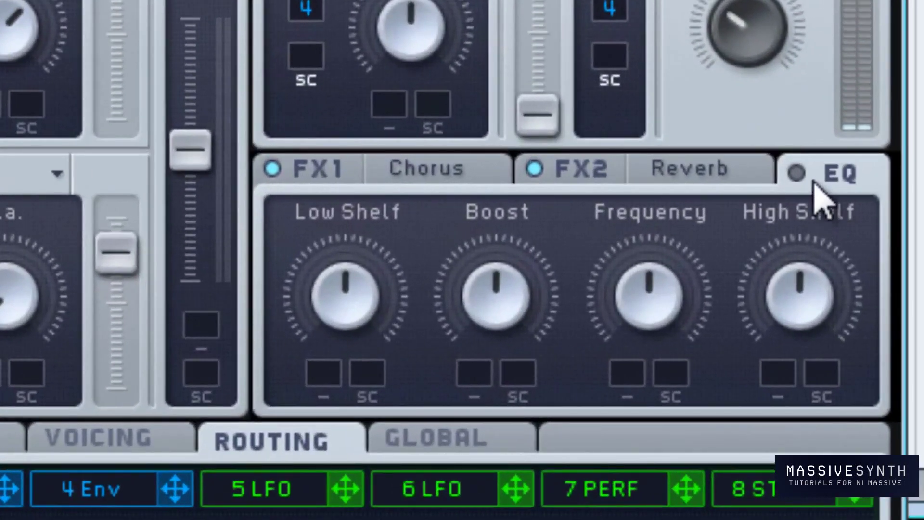
left_click(790, 169)
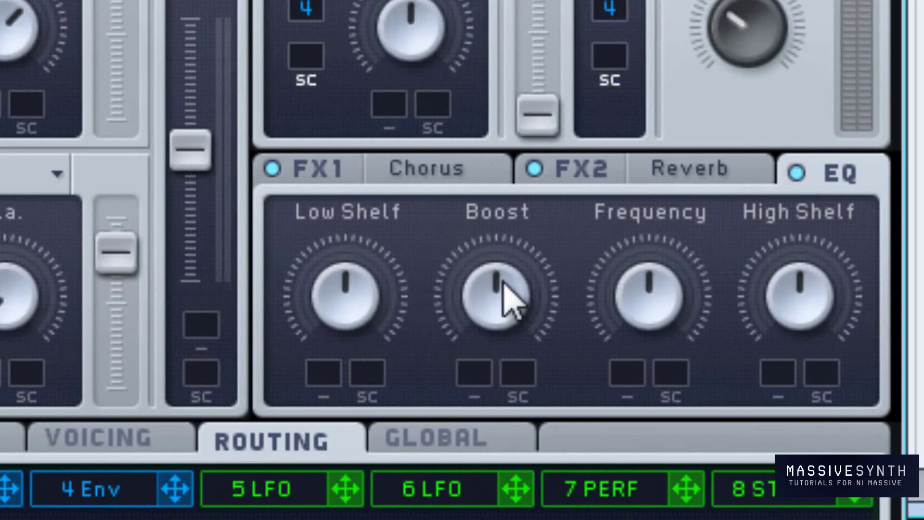
left_click_drag(510, 296, 520, 217)
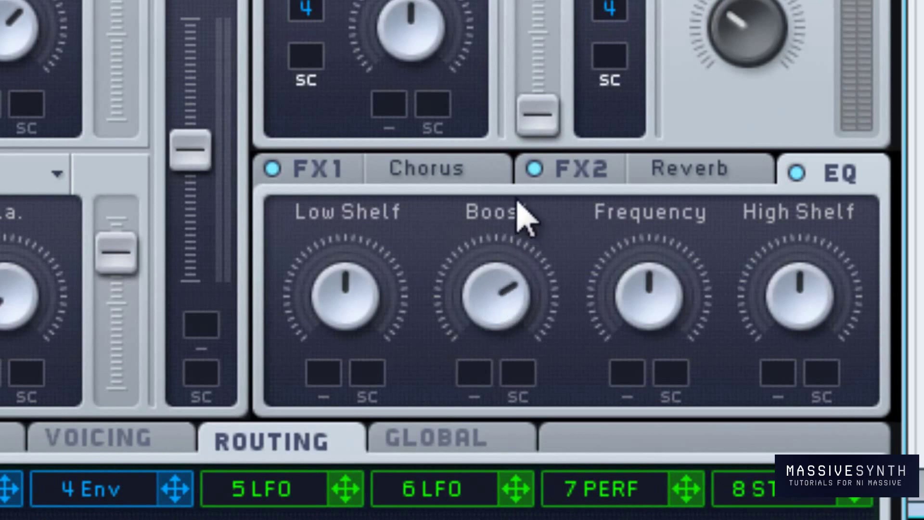
left_click_drag(347, 274, 348, 267)
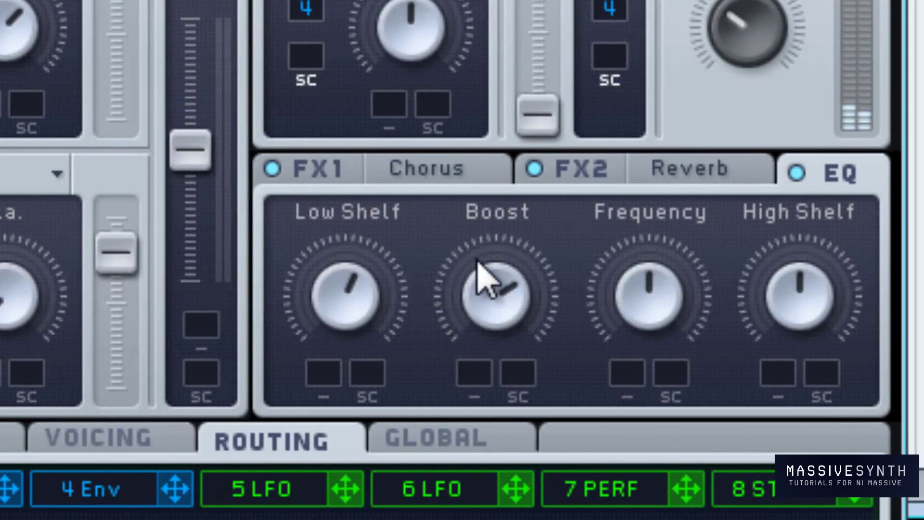
Set the EQ's Frequency slightly above half and lower its High Shelf to about a third
left_click_drag(621, 289, 660, 268)
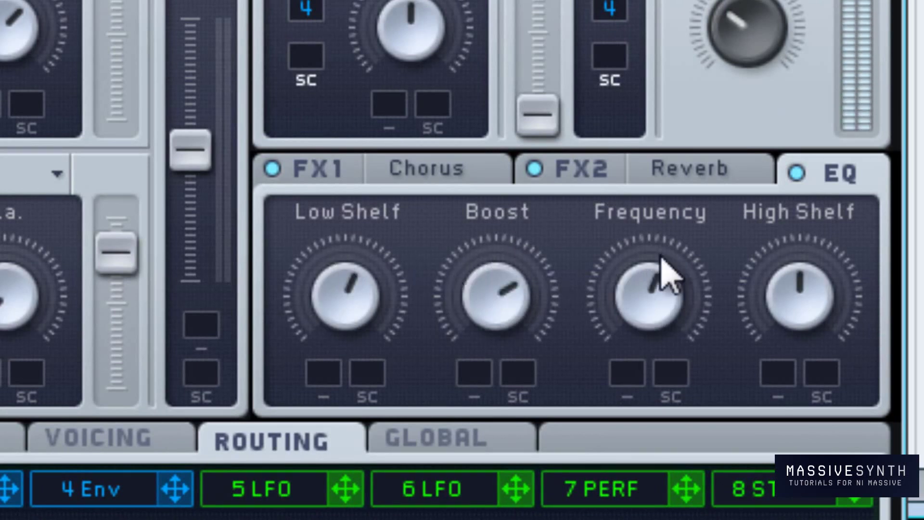
left_click_drag(804, 306, 817, 363)
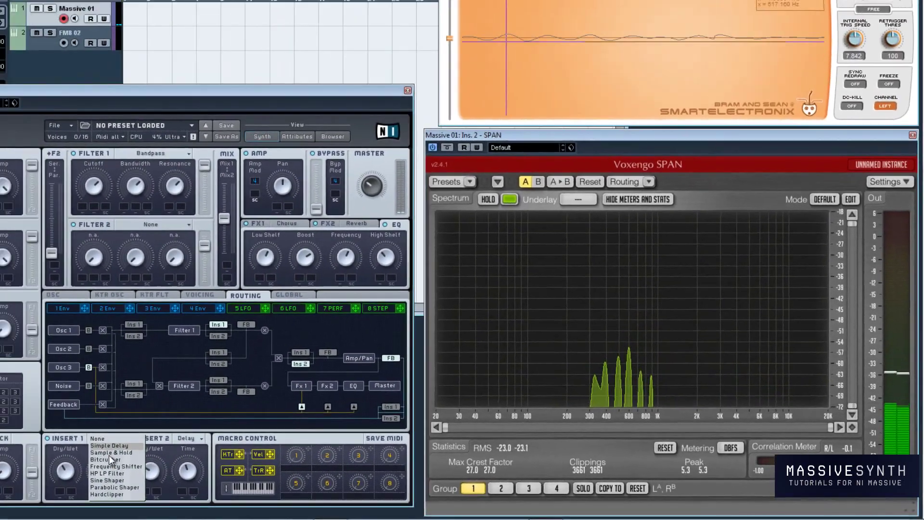
Change Insert 1 to Frequency Shifter and raise its Pitch to about four fifths
left_click(248, 452)
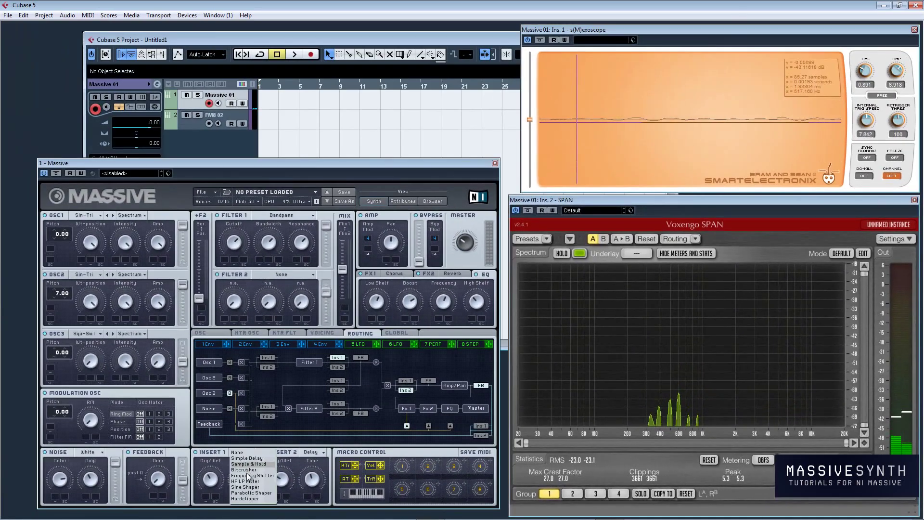
left_click(252, 475)
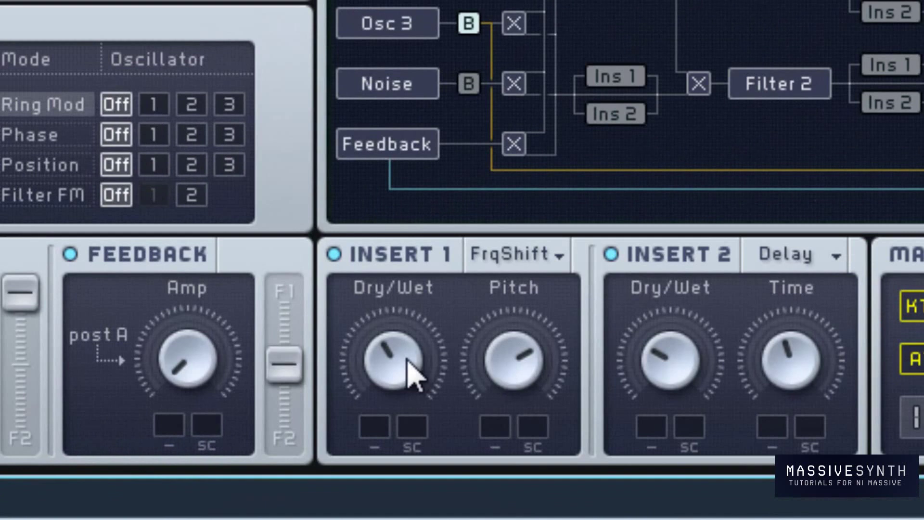
mouse_move(526, 378)
left_mouse_down()
mouse_move(516, 419)
mouse_move(521, 362)
left_mouse_up()
left_click_drag(528, 371, 525, 331)
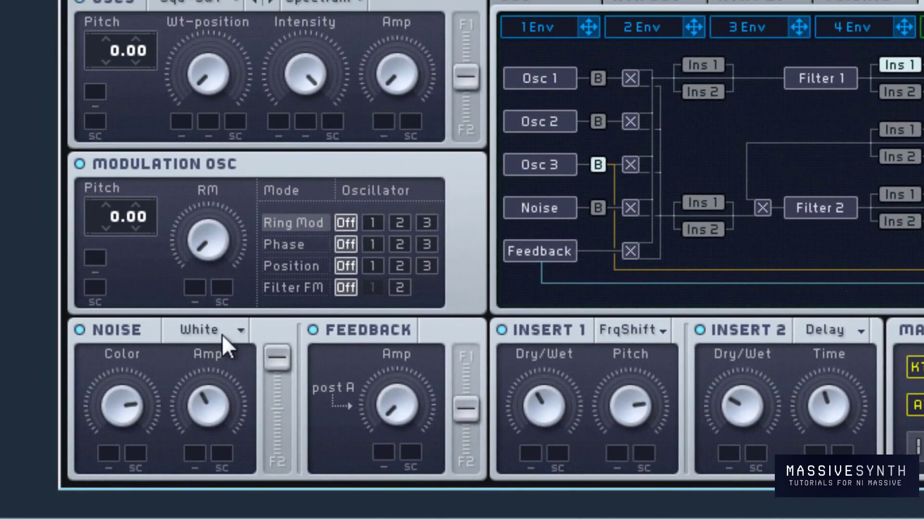
Change the noise type to Metallic, raising its Amp to about three quarters and its Color to slightly above four fifths
left_click(222, 335)
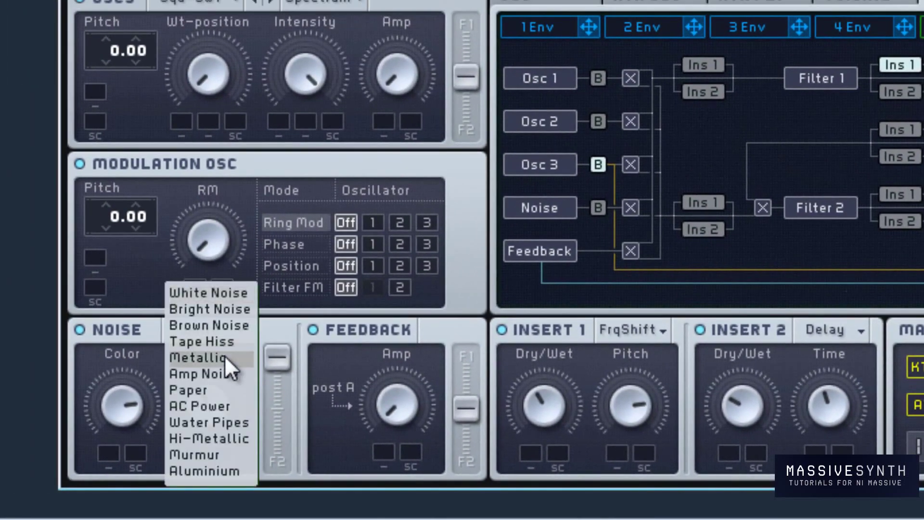
left_click(224, 357)
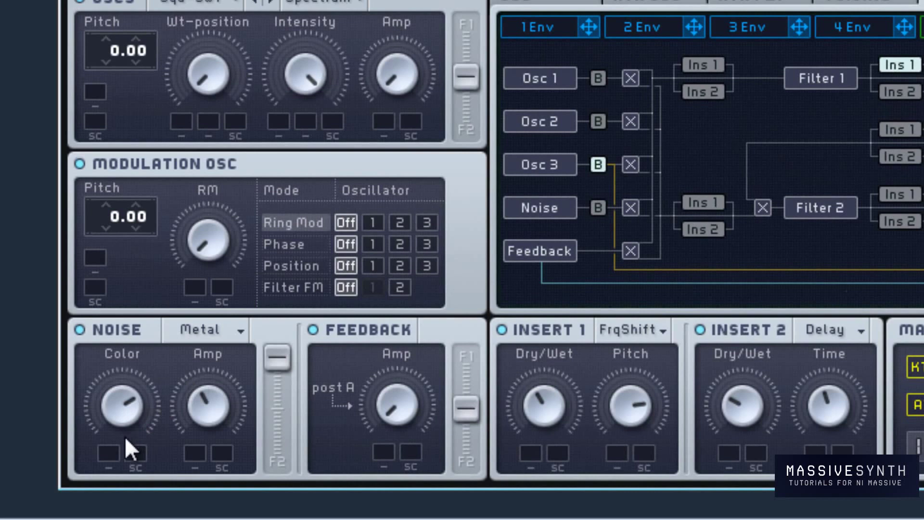
left_click_drag(225, 383, 230, 329)
left_click_drag(125, 385, 126, 359)
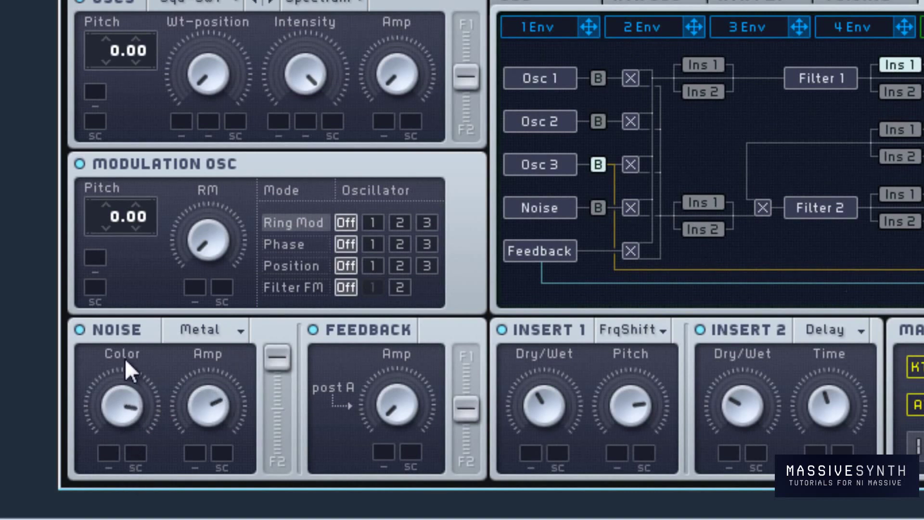
Change the noise type to Murmur and adjust its Amp to about three quarters
left_click(212, 327)
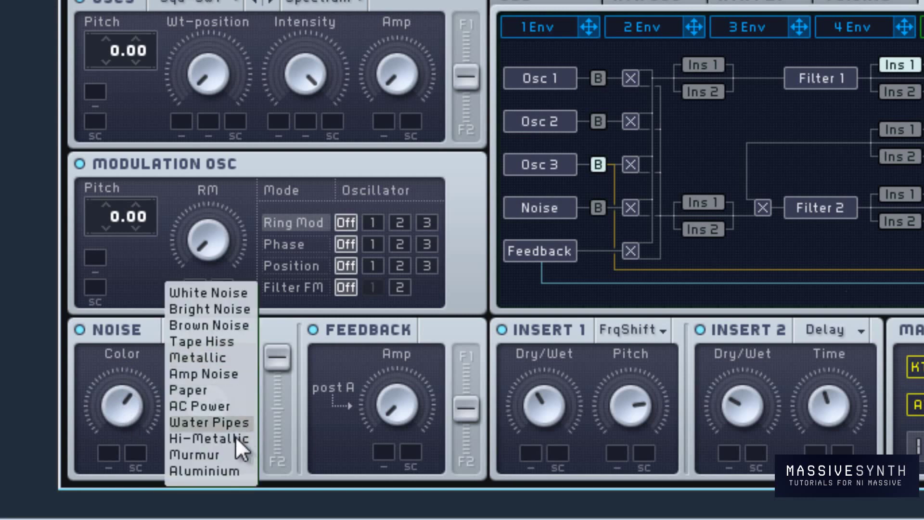
left_click(211, 458)
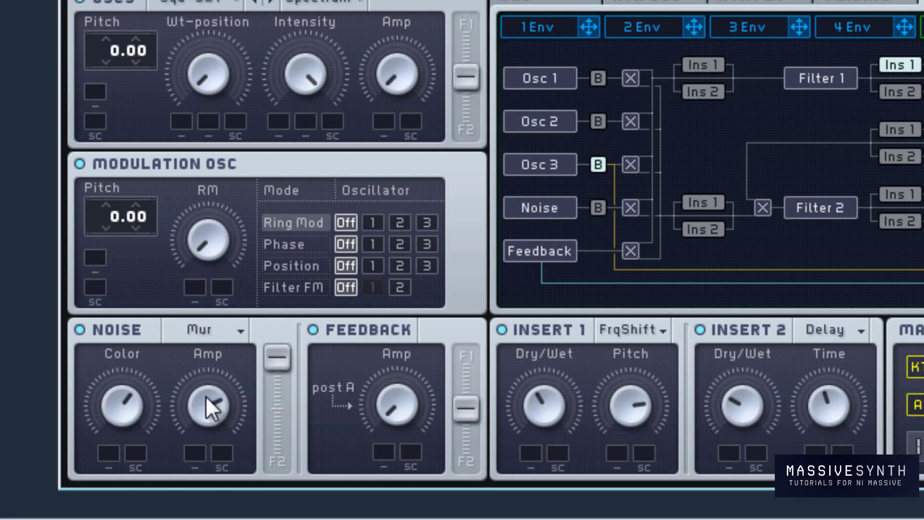
left_click_drag(206, 396, 200, 431)
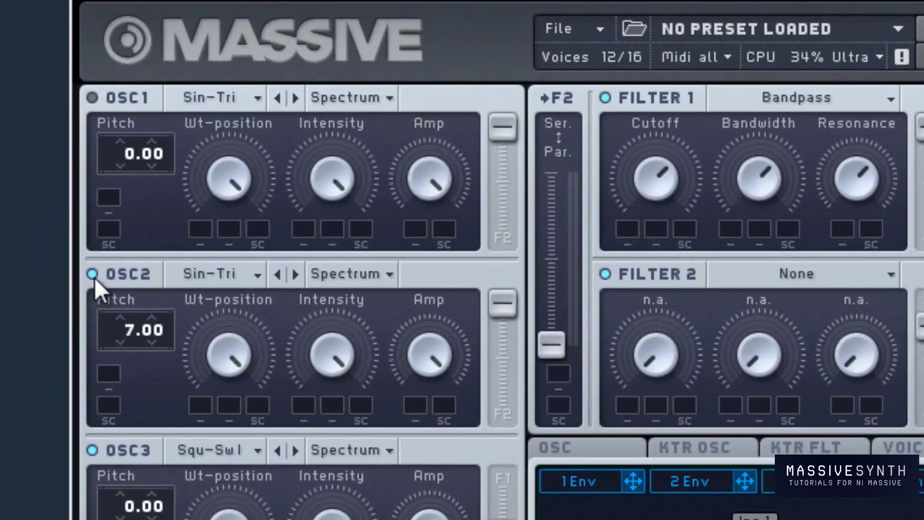
Switch oscillator 2 off and back on, and re-enable oscillator 1
left_click(85, 274)
left_click(118, 277)
left_click(106, 95)
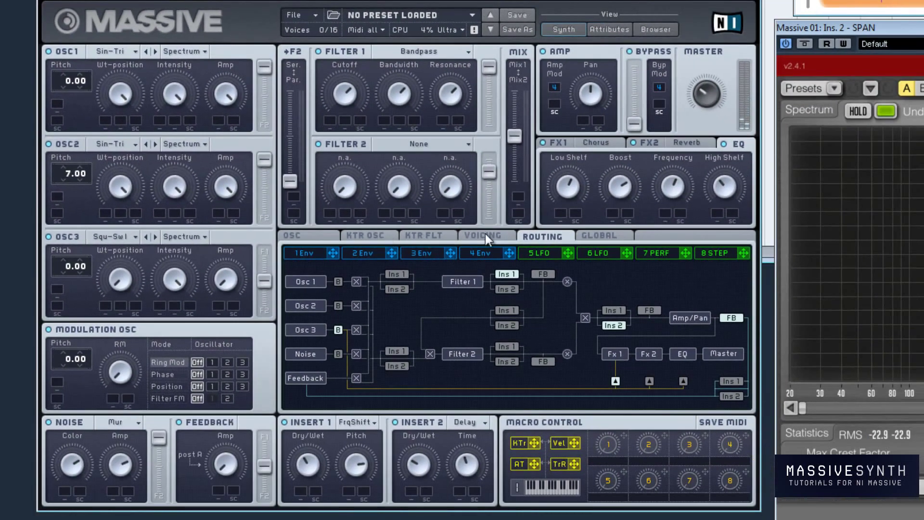
Open envelope 2 and set Attack to about a third, Decay to maximum and Release slightly below half
left_click(479, 253)
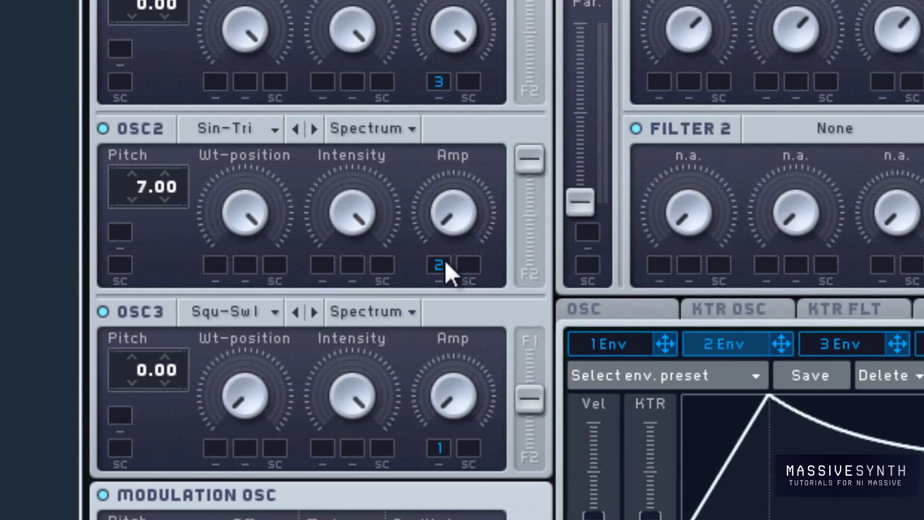
left_click(437, 265)
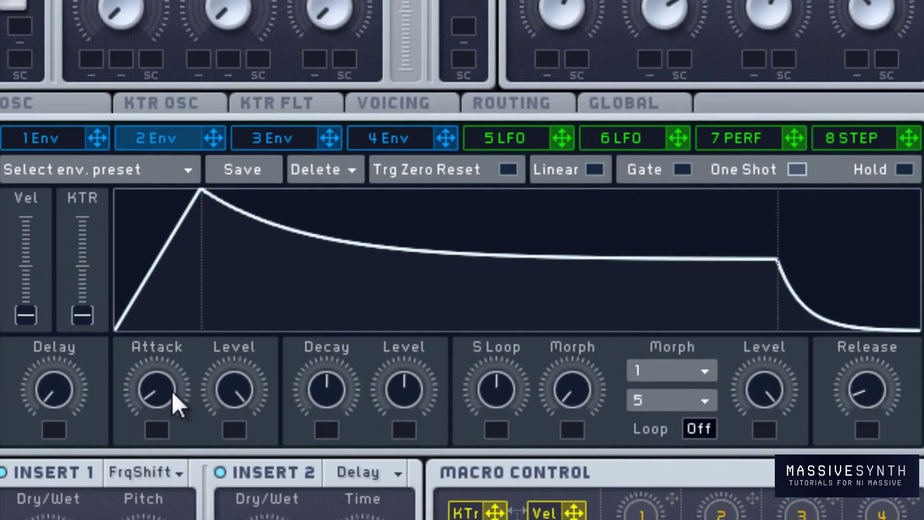
left_click_drag(172, 392, 181, 326)
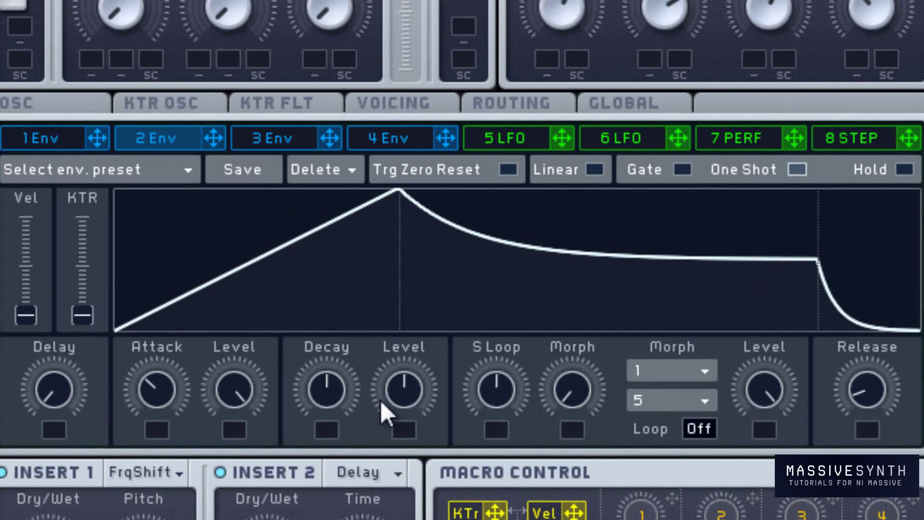
left_click_drag(318, 391, 339, 256)
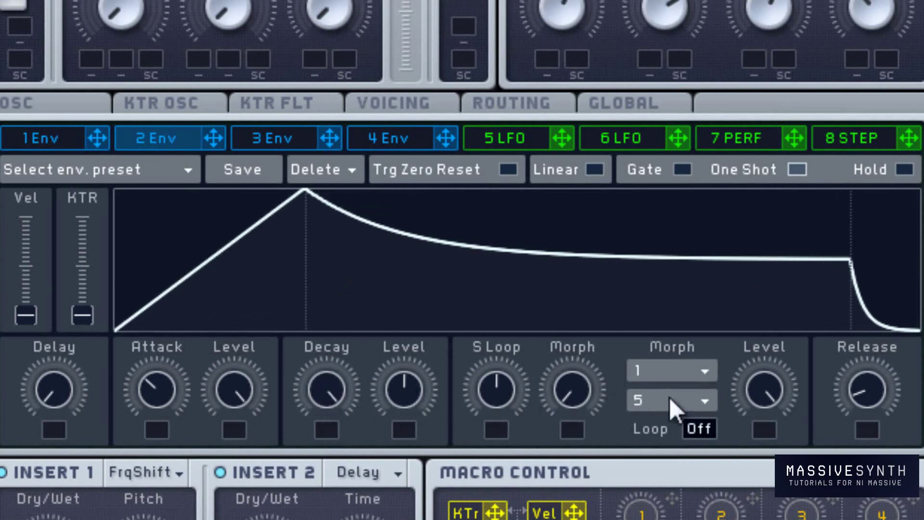
left_click_drag(860, 388, 867, 313)
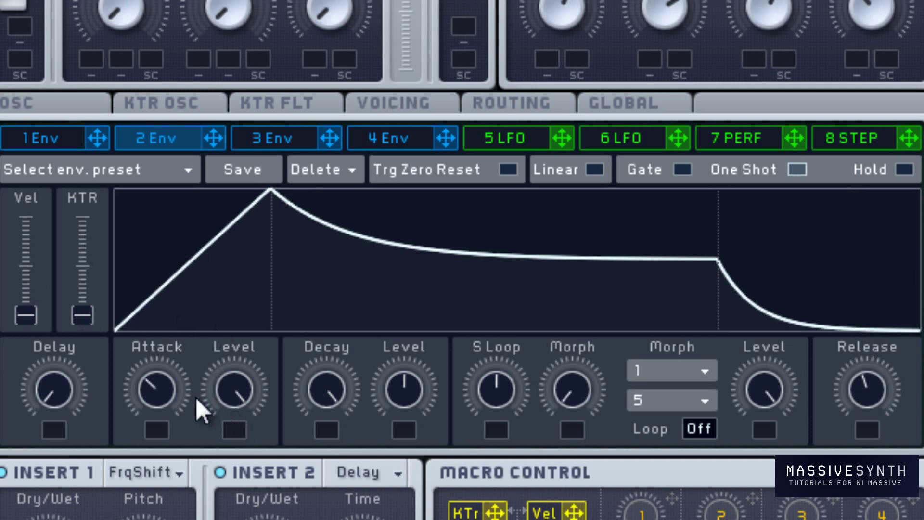
Raise envelope 2's Attack slightly above half and set its Decay Level to about four fifths
left_click_drag(166, 395, 169, 332)
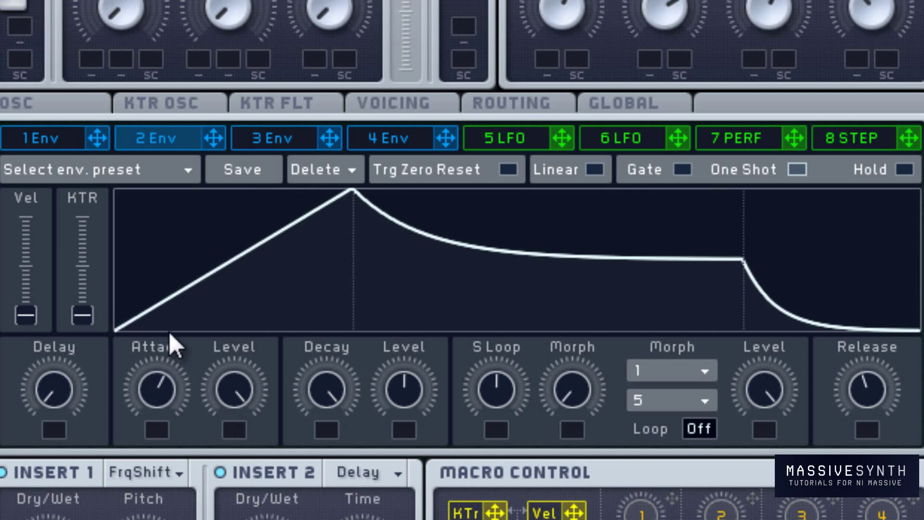
left_click_drag(413, 385, 431, 183)
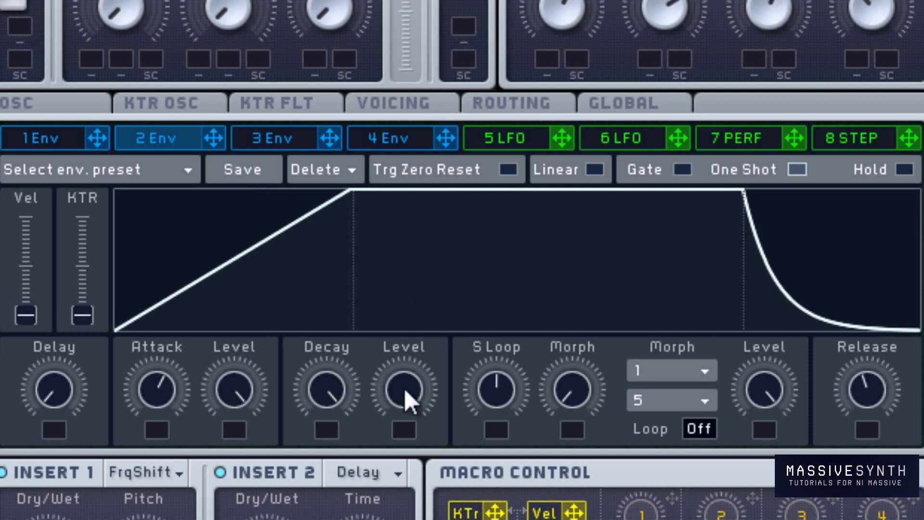
left_click_drag(404, 388, 405, 446)
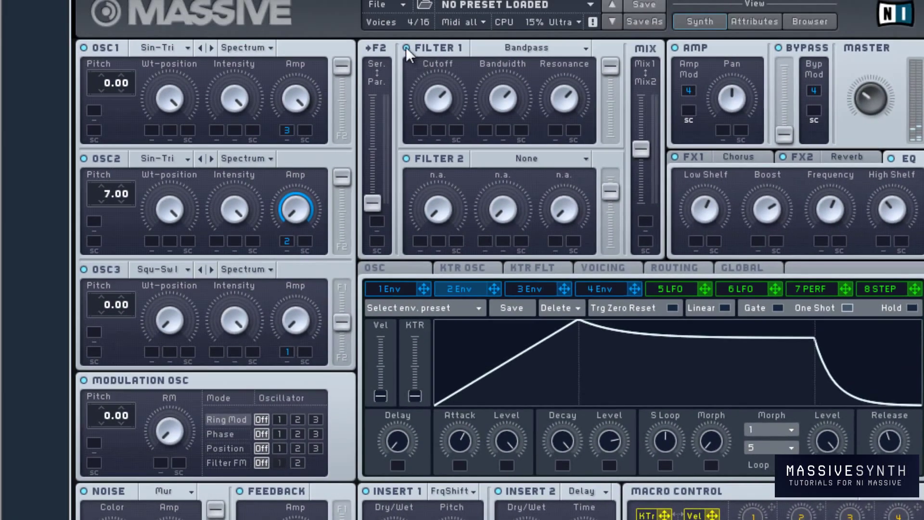
Disable Filter 1 and change the wavetable of oscillator 3 to Sin-Square
left_click(406, 48)
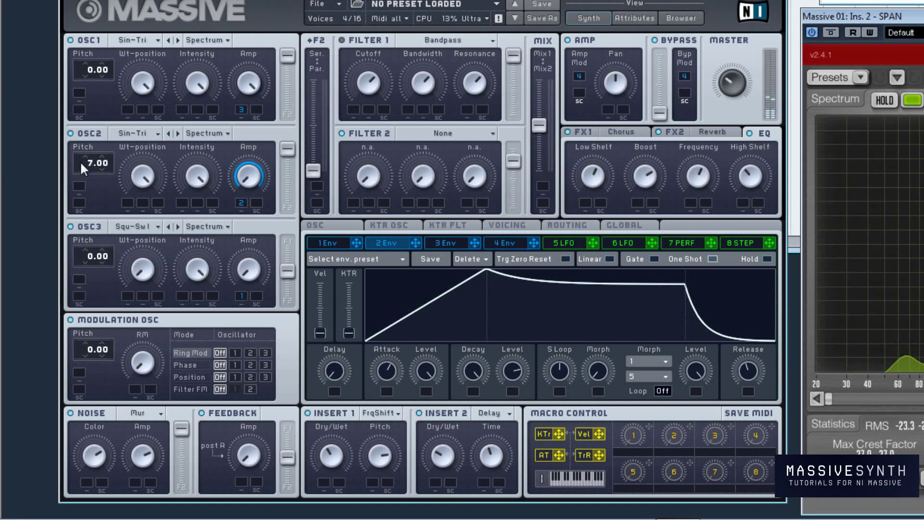
left_click(155, 232)
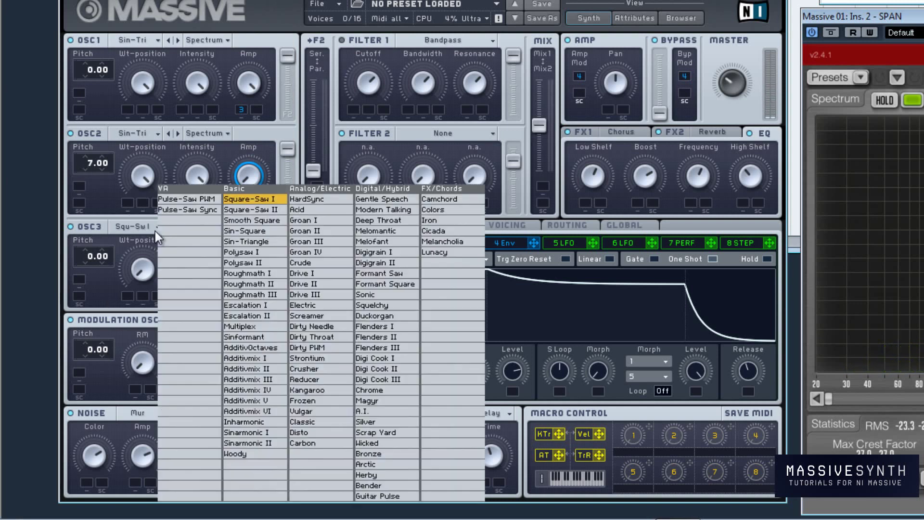
left_click(283, 231)
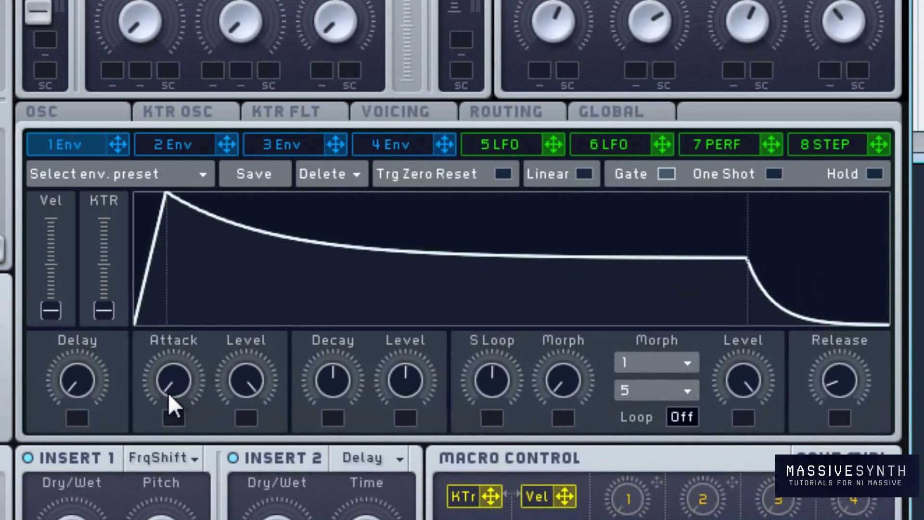
Shape envelope 1 with Attack and Decay at about a tenth, Decay Level at zero and One Shot mode enabled
left_click_drag(264, 395, 264, 370)
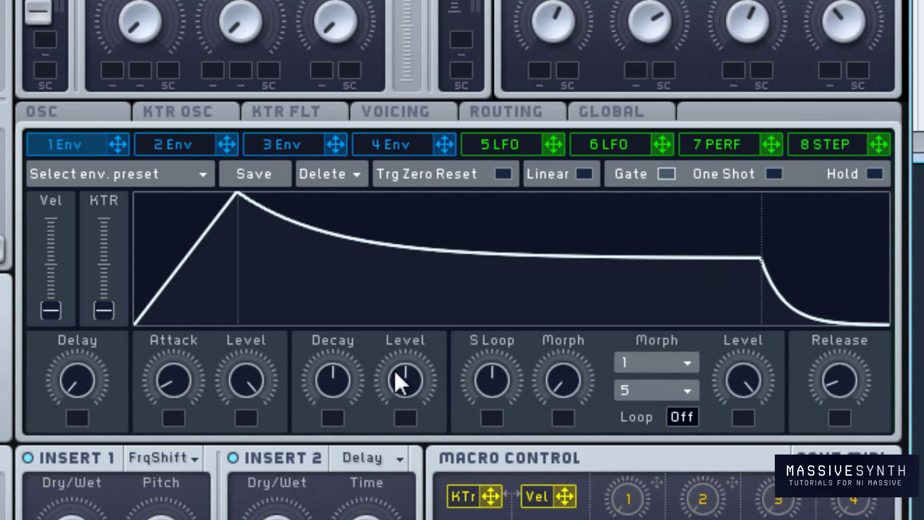
left_click_drag(333, 370, 300, 426)
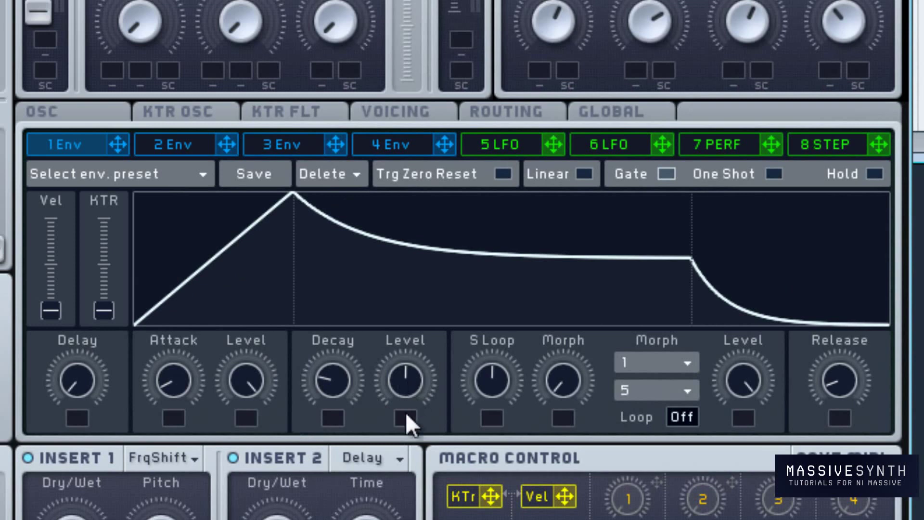
left_click_drag(407, 383, 407, 457)
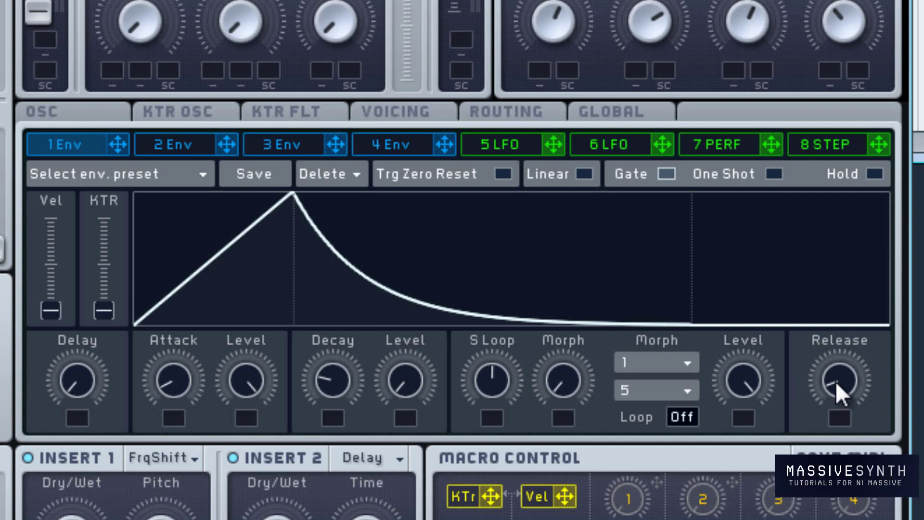
left_click(766, 184)
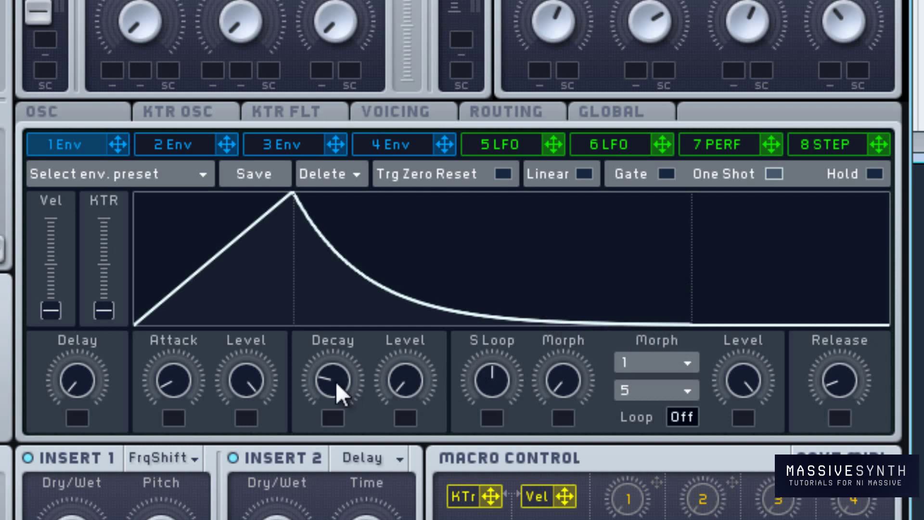
left_click_drag(336, 381, 328, 412)
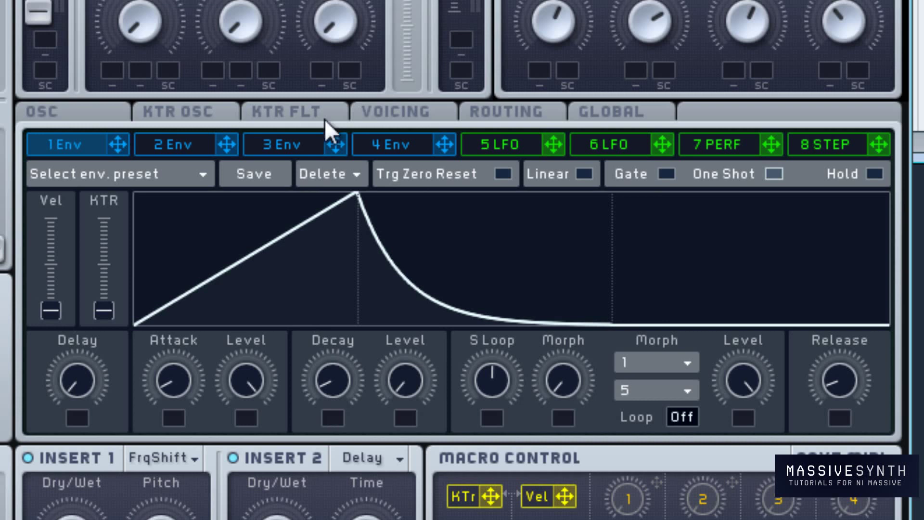
Assign LFO 5 to the amp's Pan with a wide modulation range, and sync the LFO to tempo with an adjusted Ratio
left_click(523, 140)
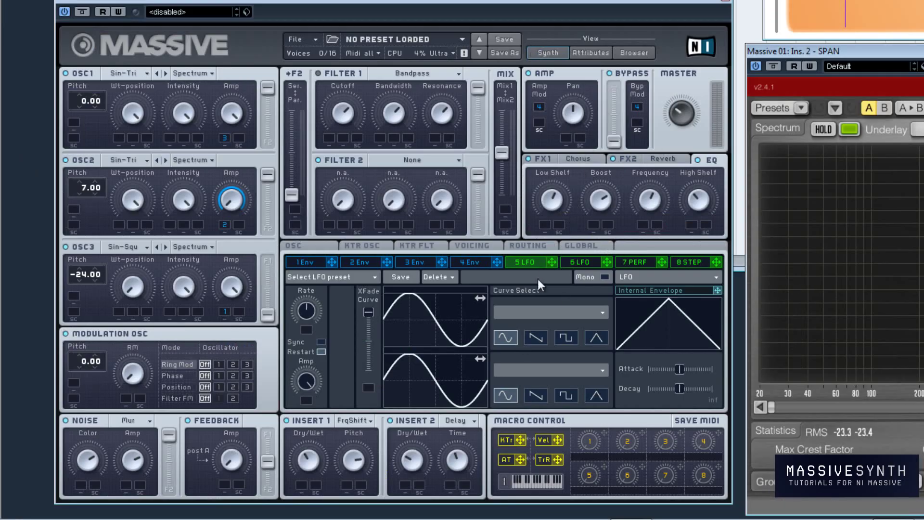
left_click_drag(554, 261, 562, 141)
left_click_drag(565, 141, 566, 37)
left_click(321, 342)
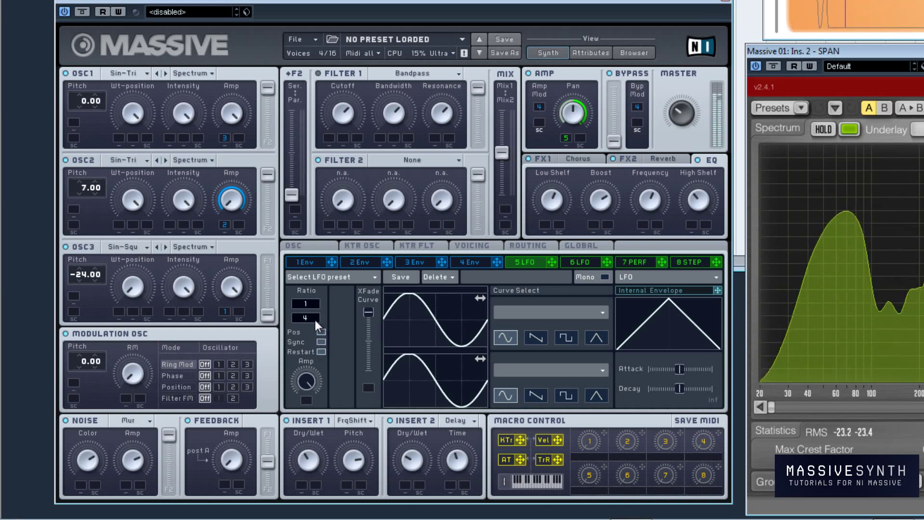
mouse_move(314, 320)
left_mouse_down()
mouse_move(316, 305)
mouse_move(314, 329)
left_mouse_up()
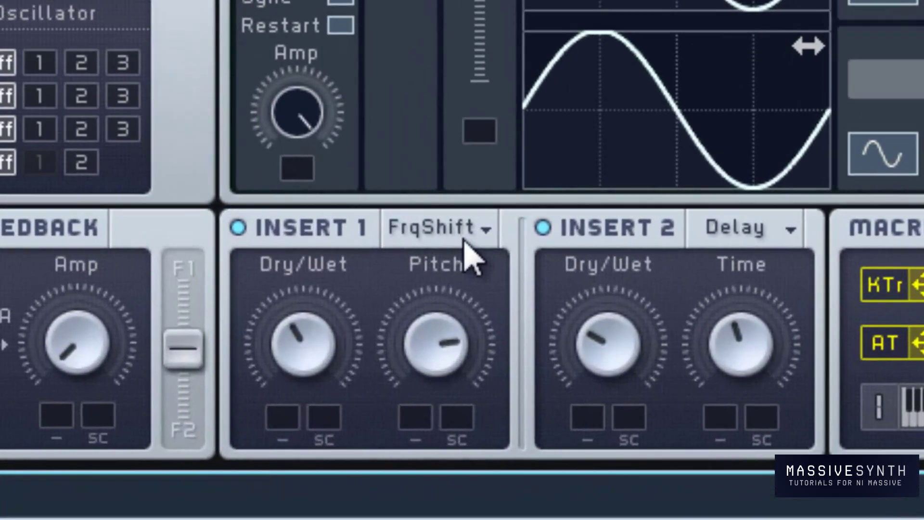
Change Insert 1 to Hardclipper, with Dry/Wet at maximum and an increased Drive
left_click(462, 230)
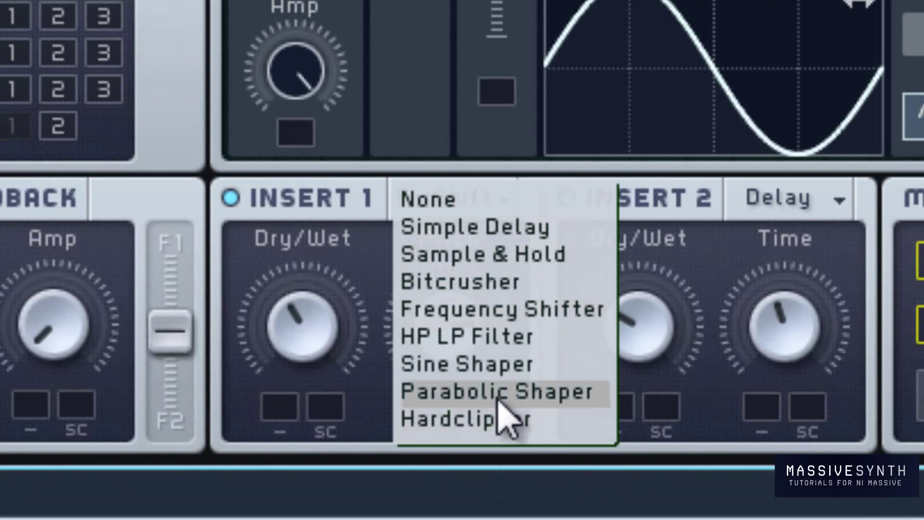
left_click(502, 424)
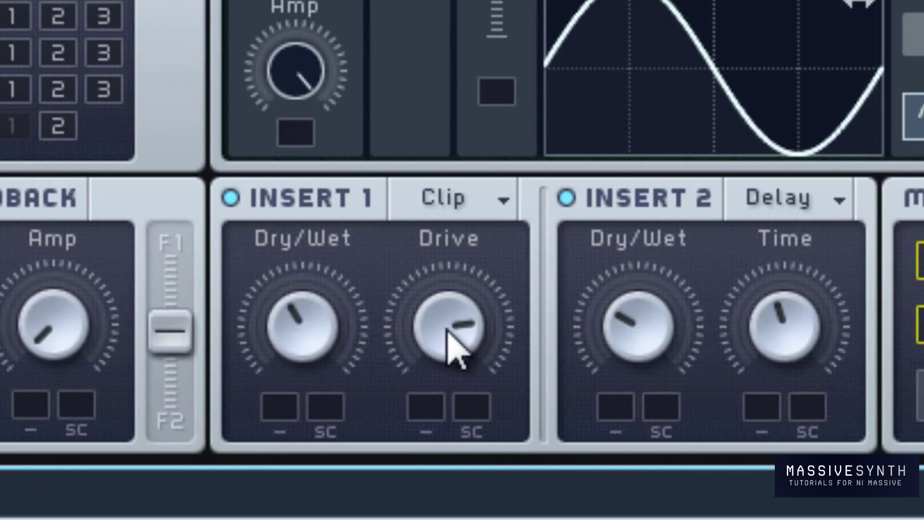
left_click_drag(295, 341, 351, 216)
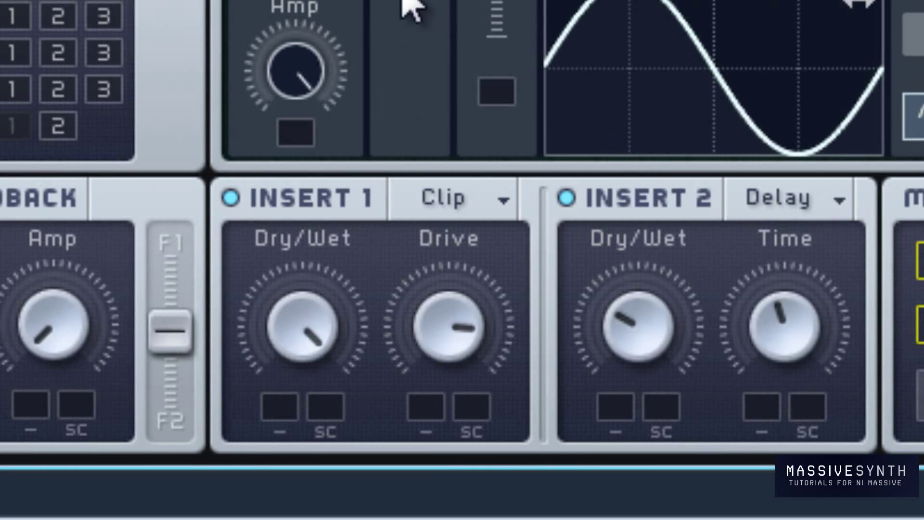
left_click_drag(462, 337, 485, 268)
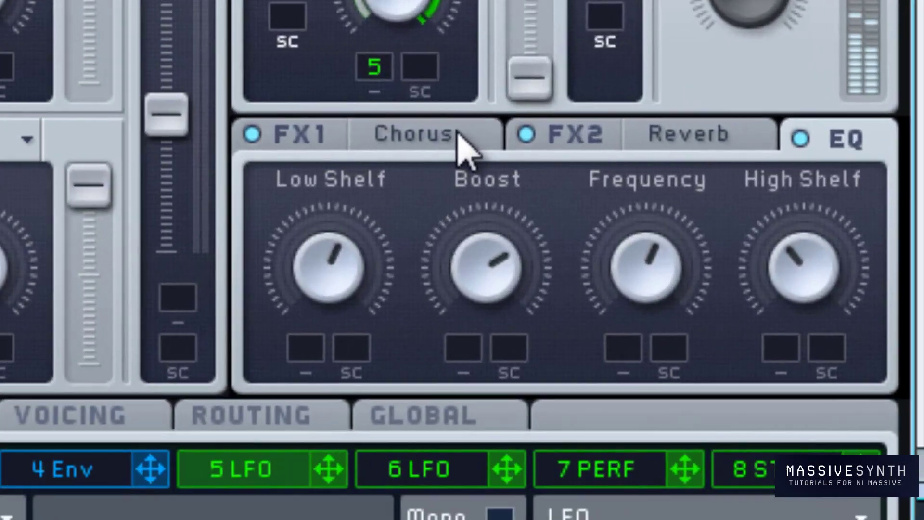
Change FX1 from Chorus to the T Tube effect and raise its Dry/Wet amount
left_click(460, 137)
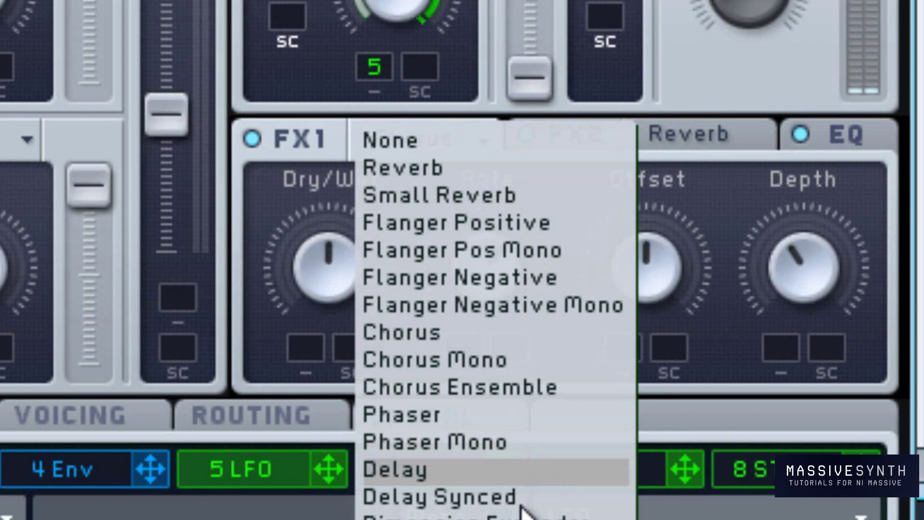
left_click(409, 519)
left_click_drag(328, 268, 345, 2)
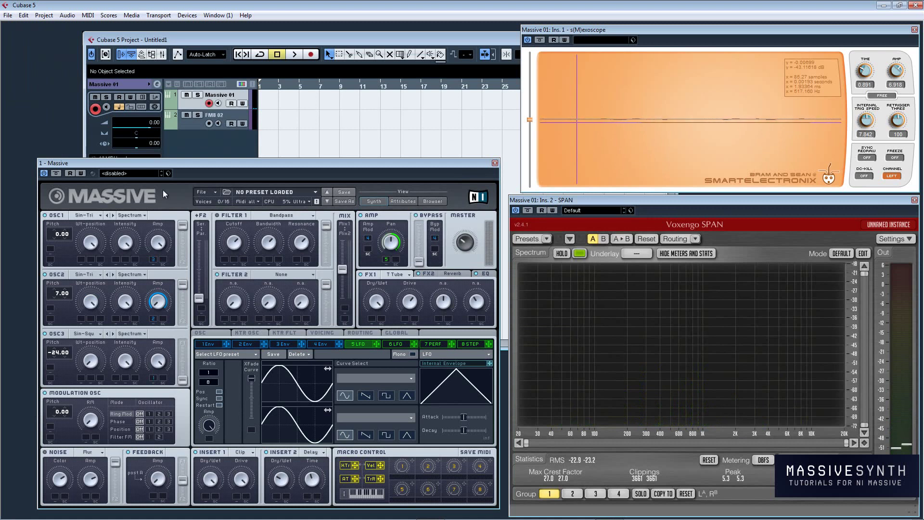
Switch to the FM8 track, close the Massive window and open the FM8 instrument editor
left_click(196, 126)
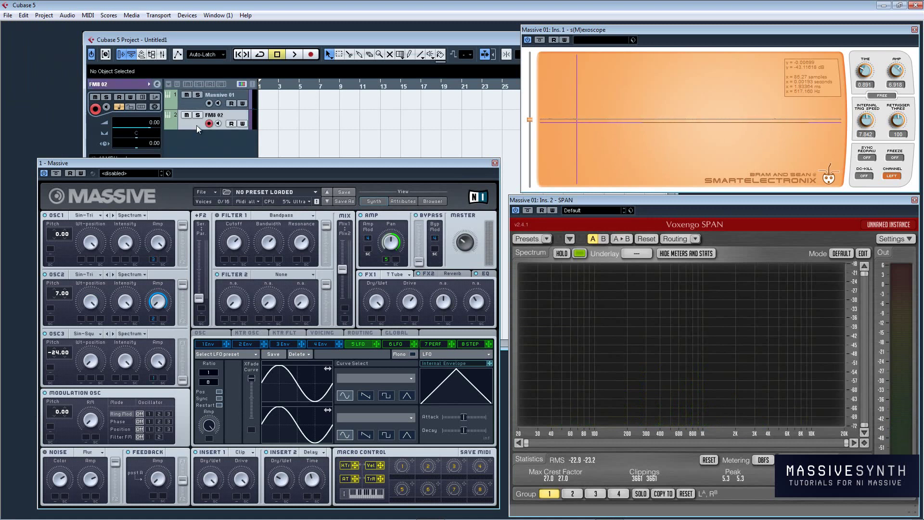
left_click(495, 164)
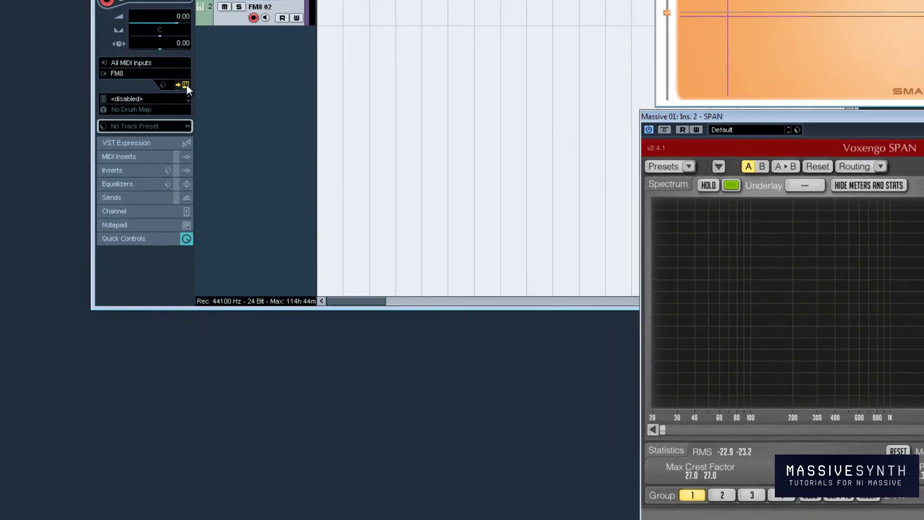
left_click(186, 85)
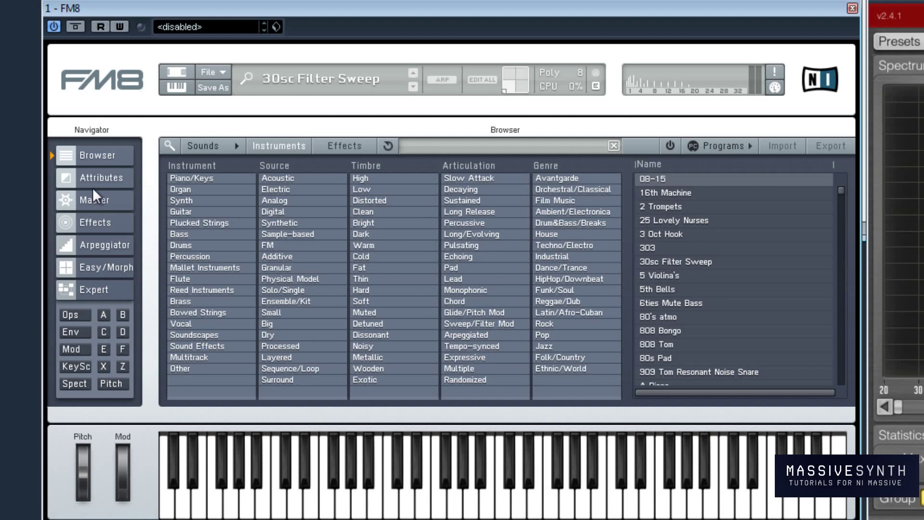
Open operator A in the Expert view and stretch its envelope's third breakpoint to about 11.5 s at level 0.52
left_click(96, 289)
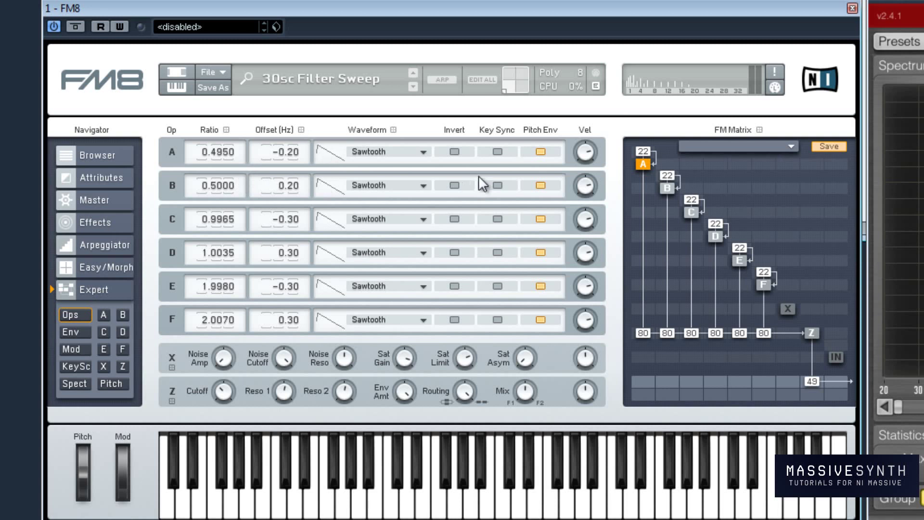
left_click(646, 164)
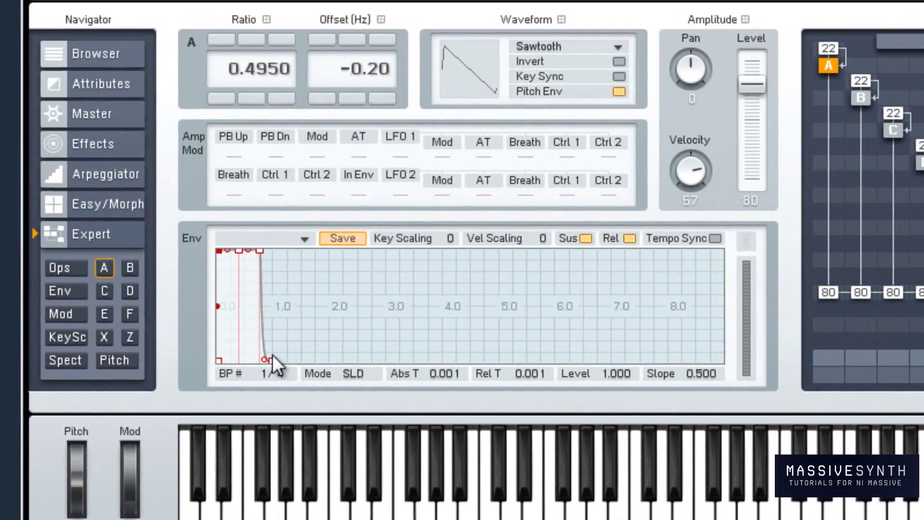
left_click_drag(279, 352, 347, 294)
left_click_drag(280, 322, 474, 306)
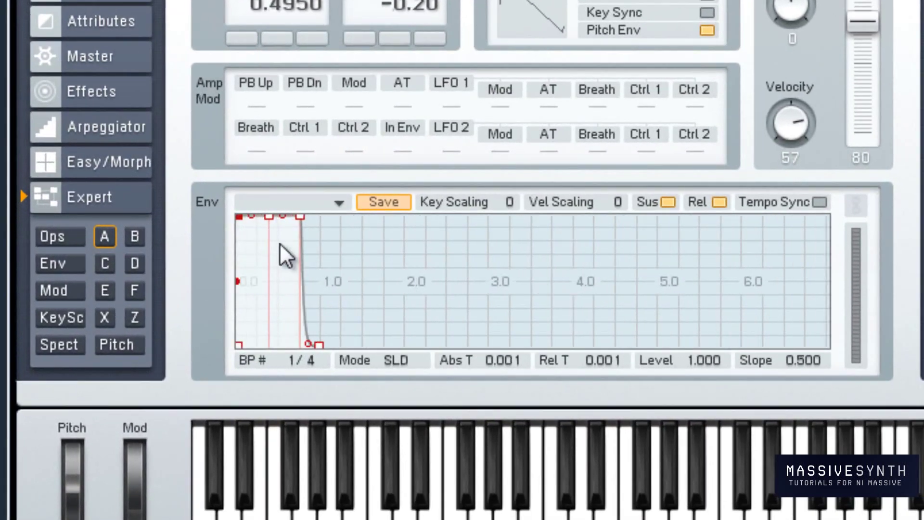
left_click_drag(301, 218, 584, 286)
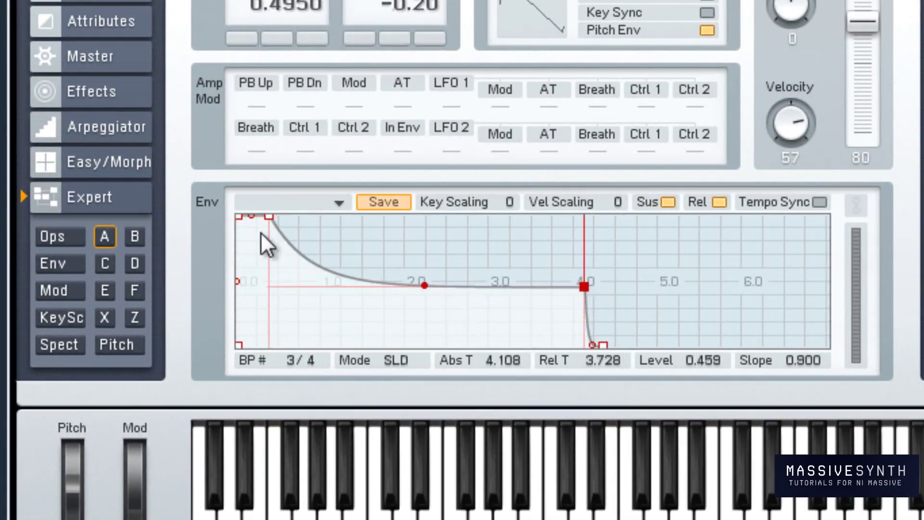
left_click_drag(260, 234, 312, 298)
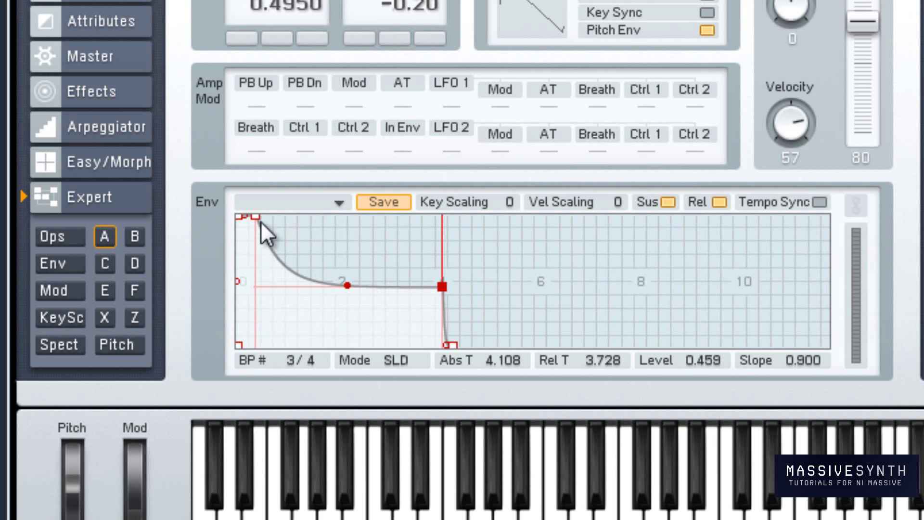
scroll(263, 243, "down", 4)
left_click_drag(404, 286, 709, 279)
scroll(269, 344, "down", 3)
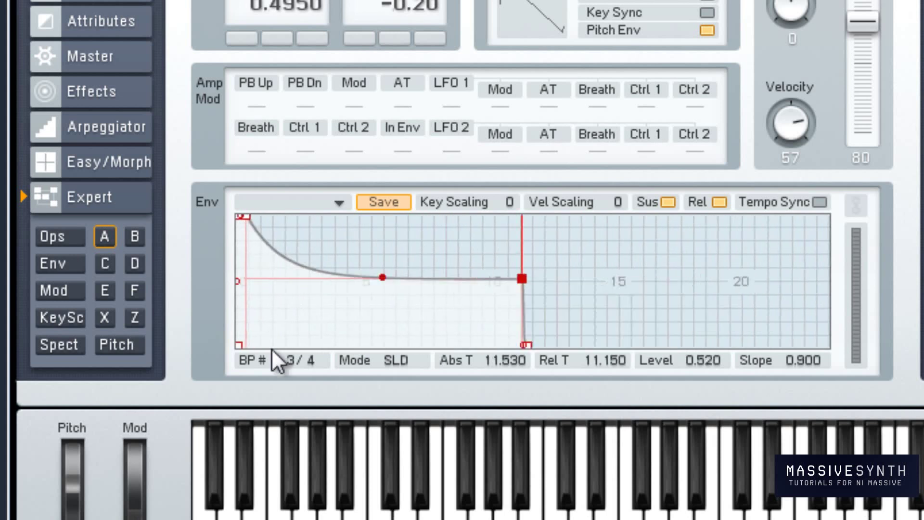
scroll(337, 280, "up", 4)
scroll(405, 232, "down", 2)
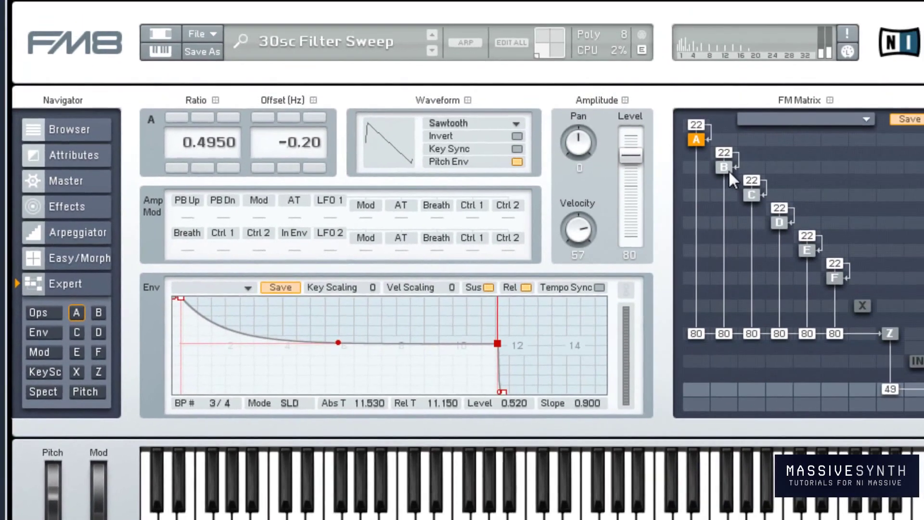
Inspect the settings of operators B, C and D, and the Easy/Morph page
left_click(696, 183)
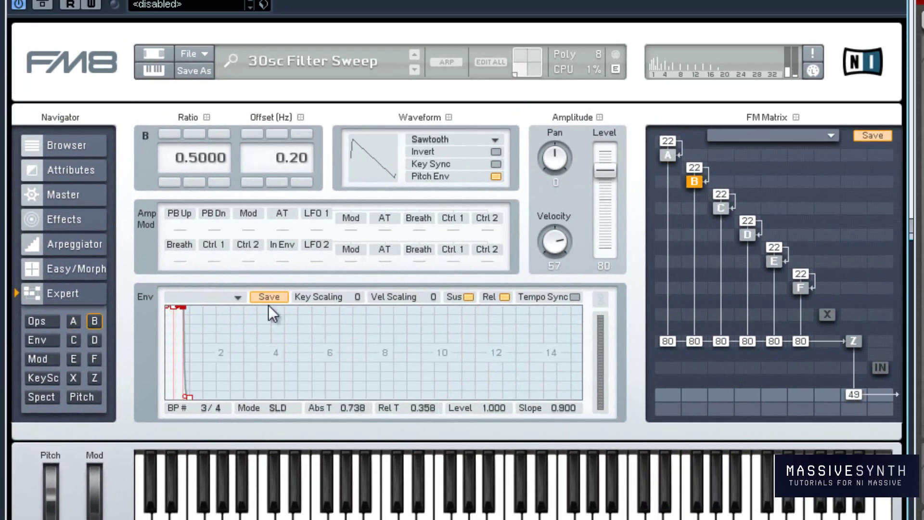
left_click(725, 209)
left_click(747, 235)
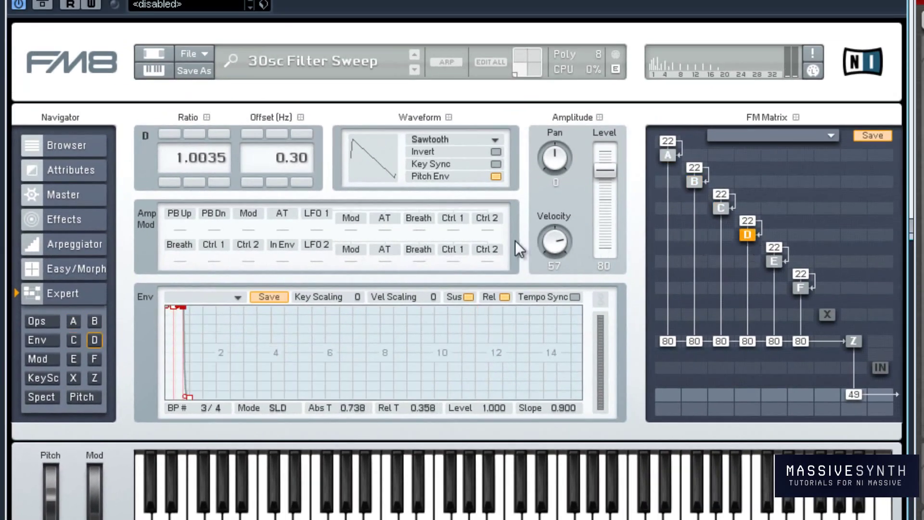
left_click(58, 269)
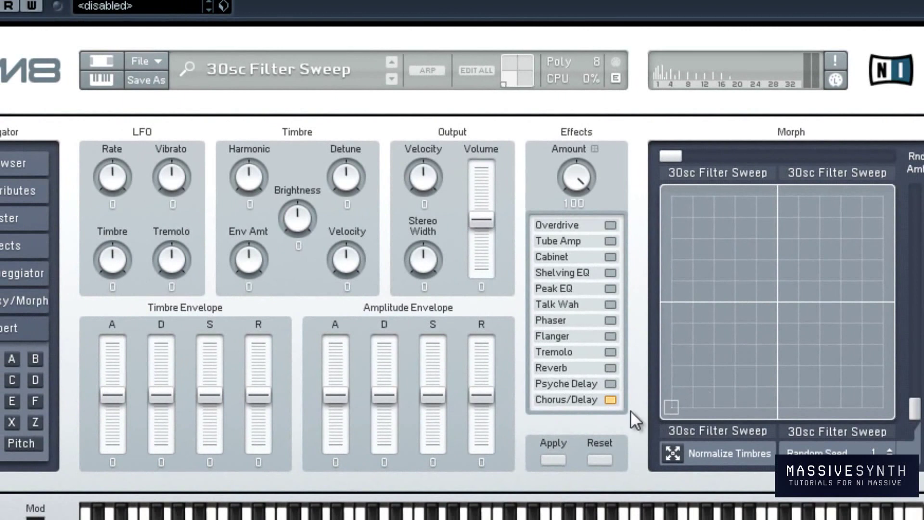
Load the 80's atmo preset from the browser and try assigning it to the morph square
left_click(8, 166)
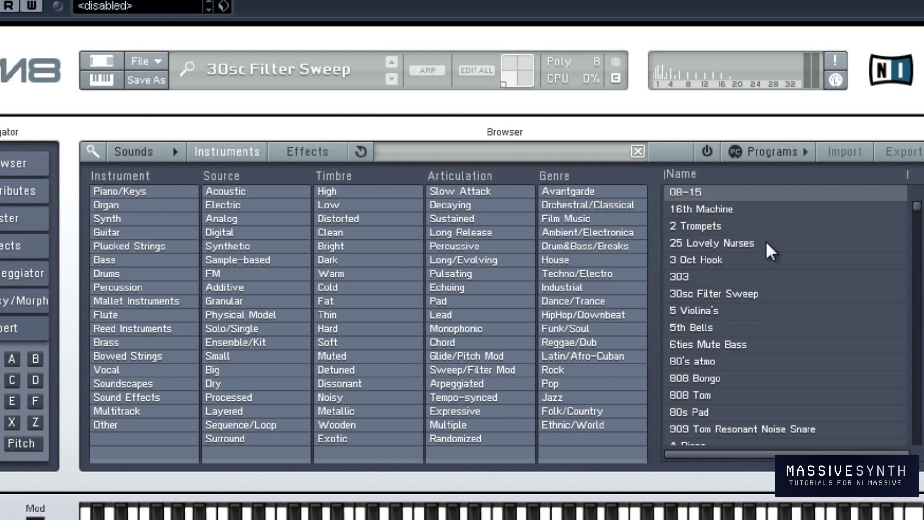
left_click(706, 368)
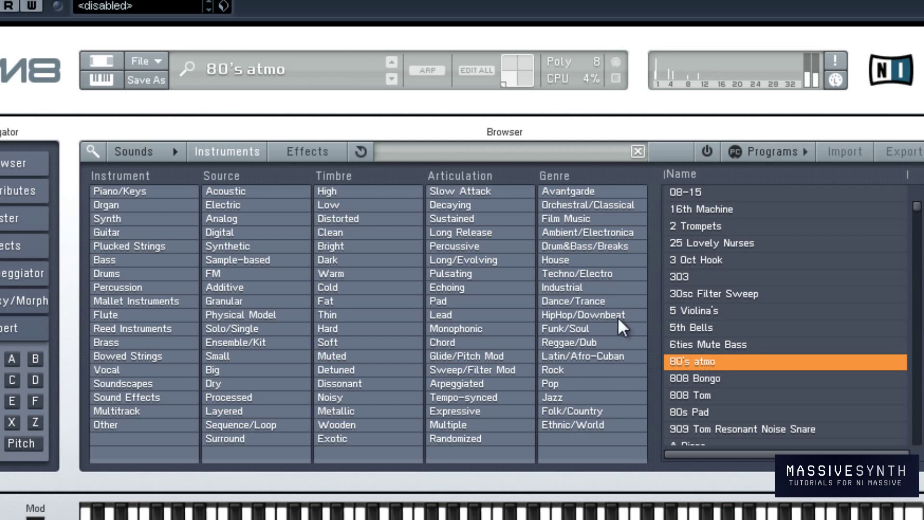
mouse_move(696, 362)
left_mouse_down()
mouse_move(583, 148)
mouse_move(508, 64)
left_mouse_up()
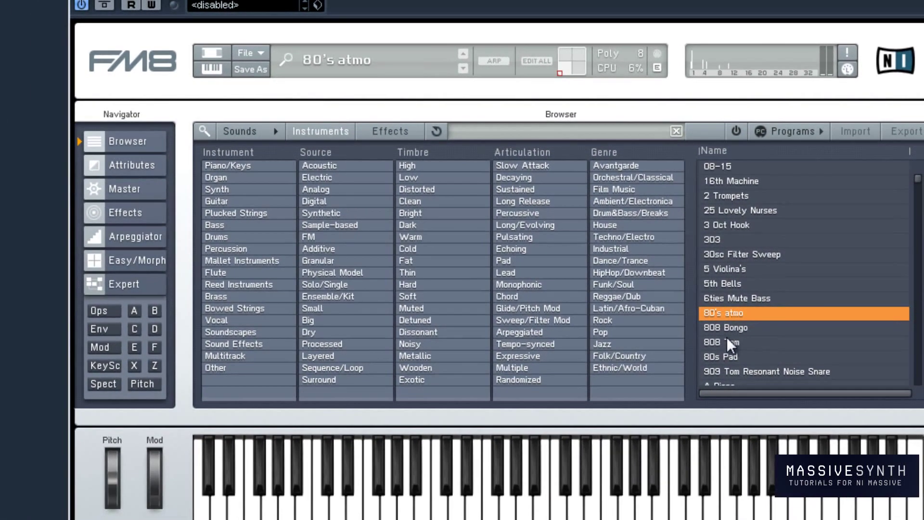
Load and audition the 80s Pad preset, and try assigning it to the morph square
scroll(766, 340, "down", 3)
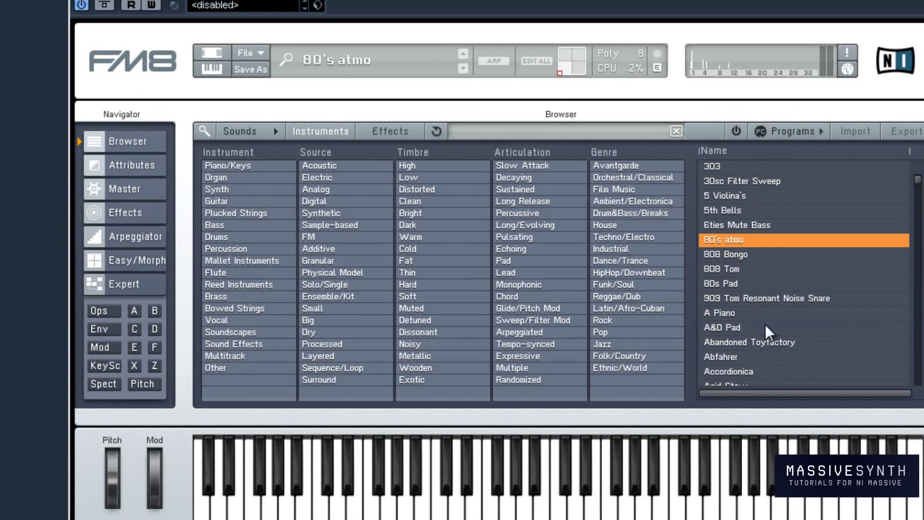
left_click(732, 284)
left_click(667, 493)
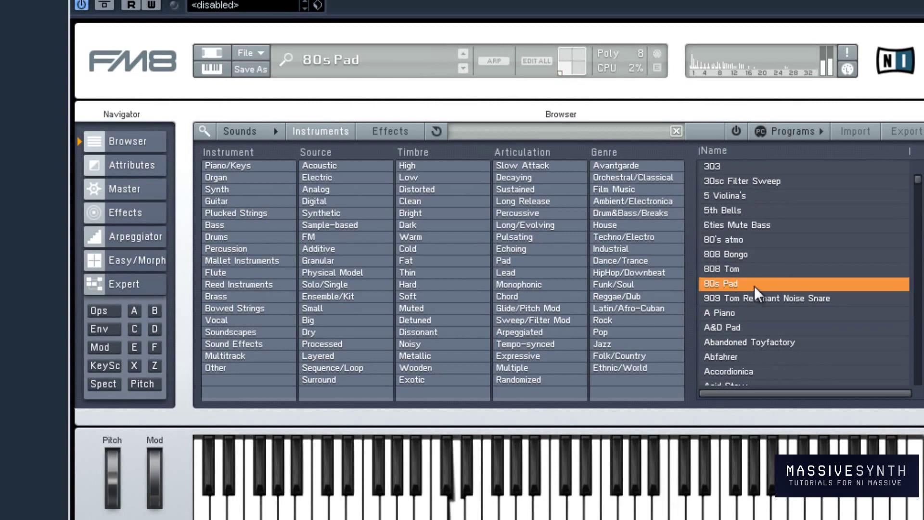
mouse_move(755, 286)
left_mouse_down()
mouse_move(582, 90)
mouse_move(585, 62)
mouse_move(570, 63)
left_mouse_up()
Move the morph point into the upper-right quadrant on the Easy/Morph page to test the timbre blend
left_click(135, 256)
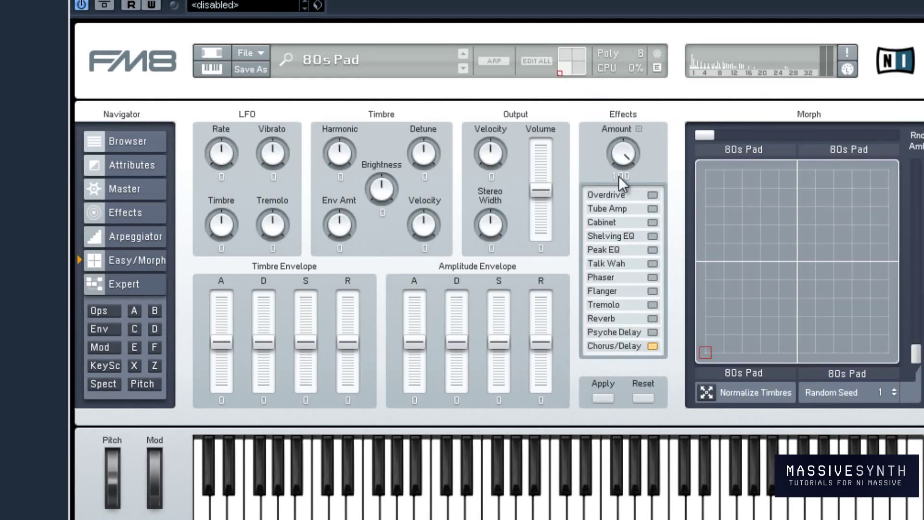
left_click_drag(714, 331, 821, 212)
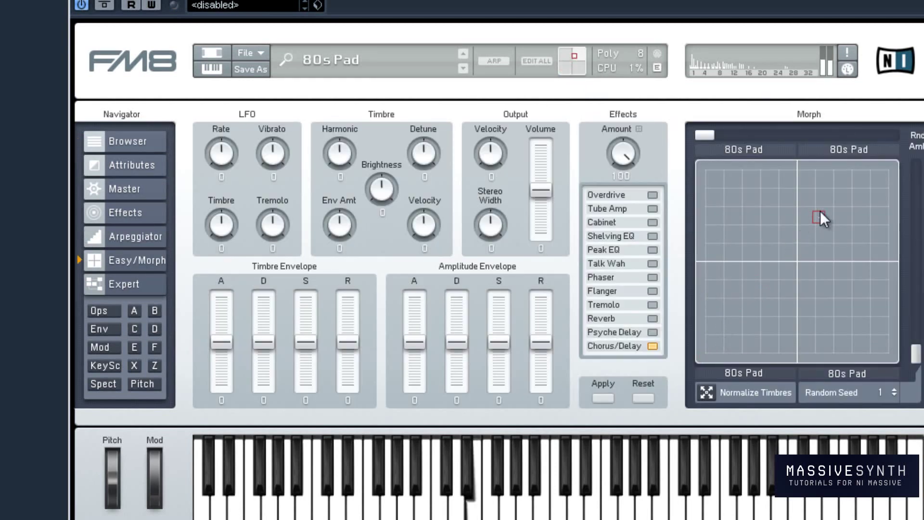
left_click(727, 145)
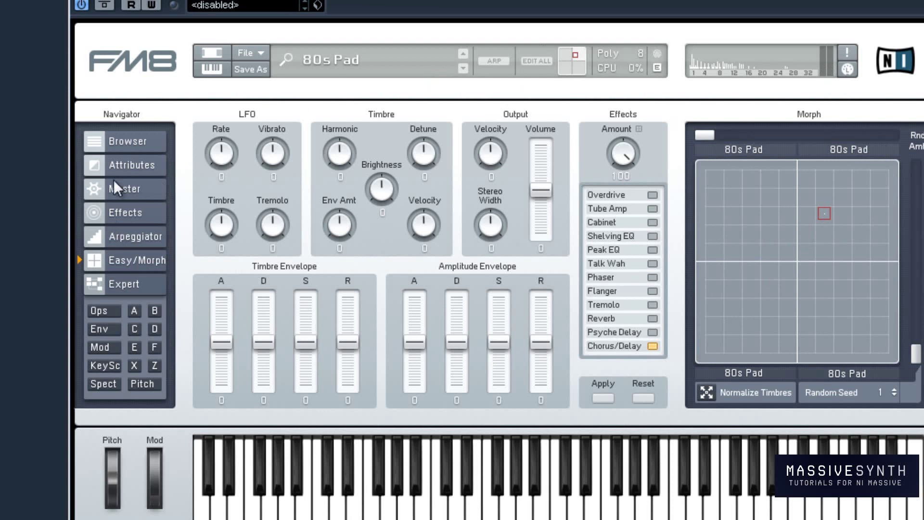
Load the 80's atmo preset again and assign 80s Pad to the upper-left corner of the morph square
left_click(132, 146)
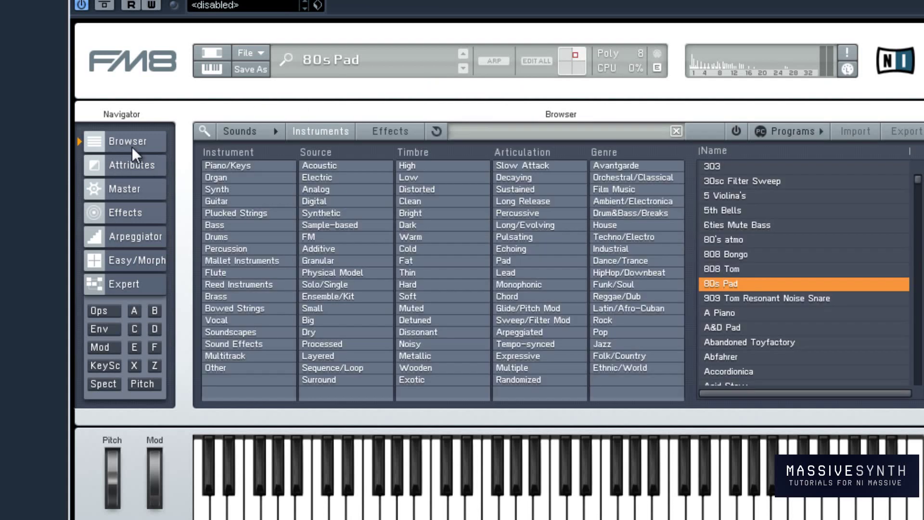
left_click(745, 243)
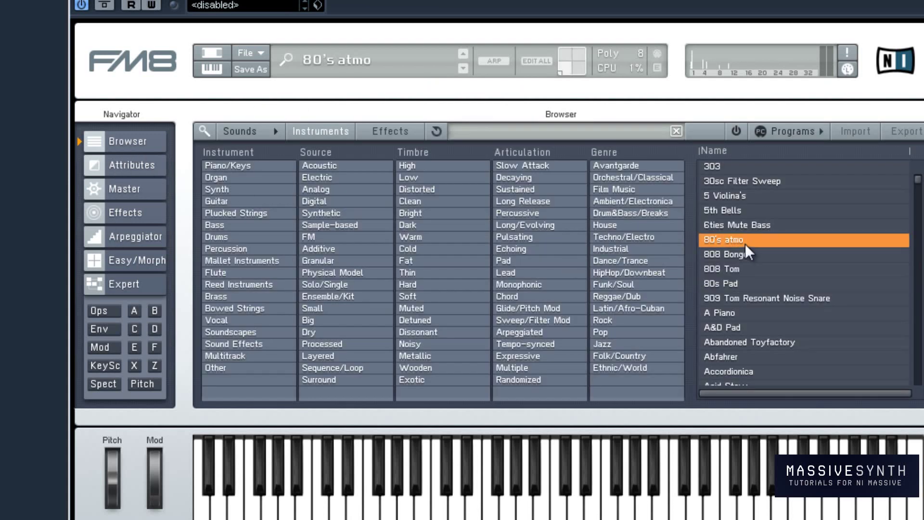
left_click(131, 263)
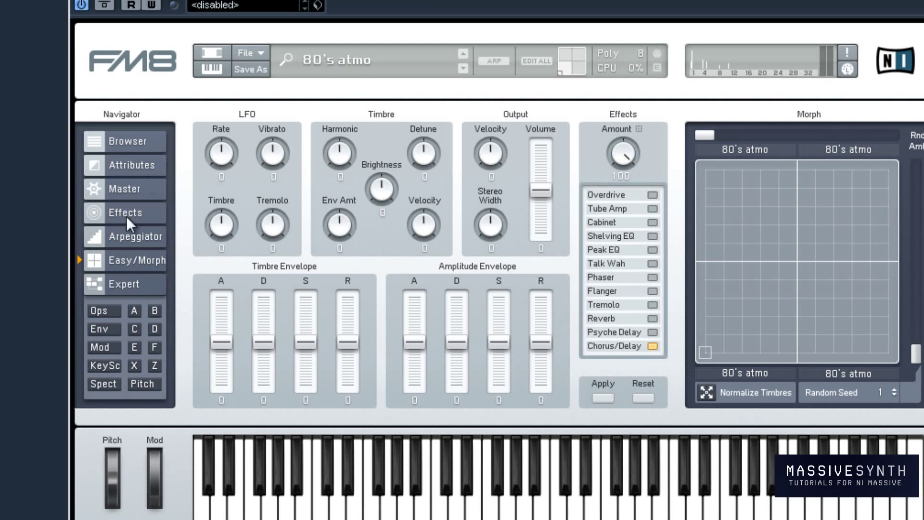
left_click(136, 148)
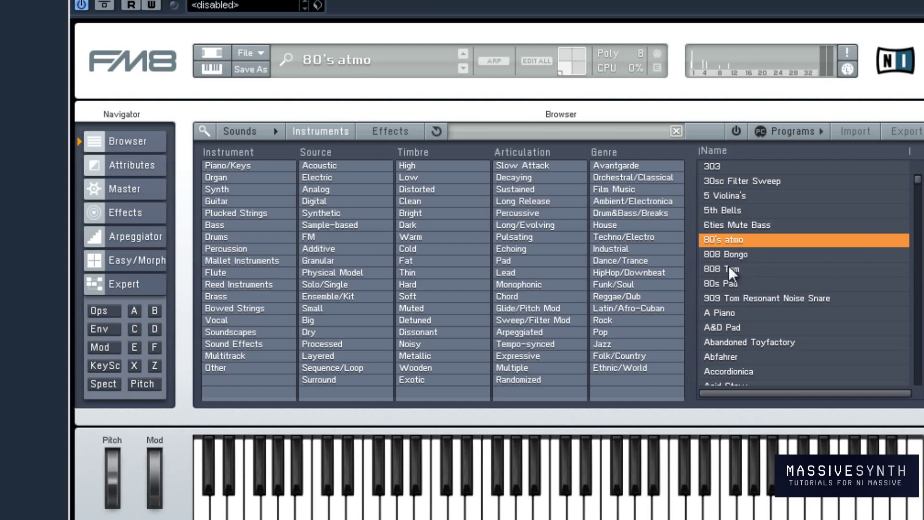
mouse_move(726, 282)
left_mouse_down()
mouse_move(608, 175)
mouse_move(572, 65)
left_mouse_up()
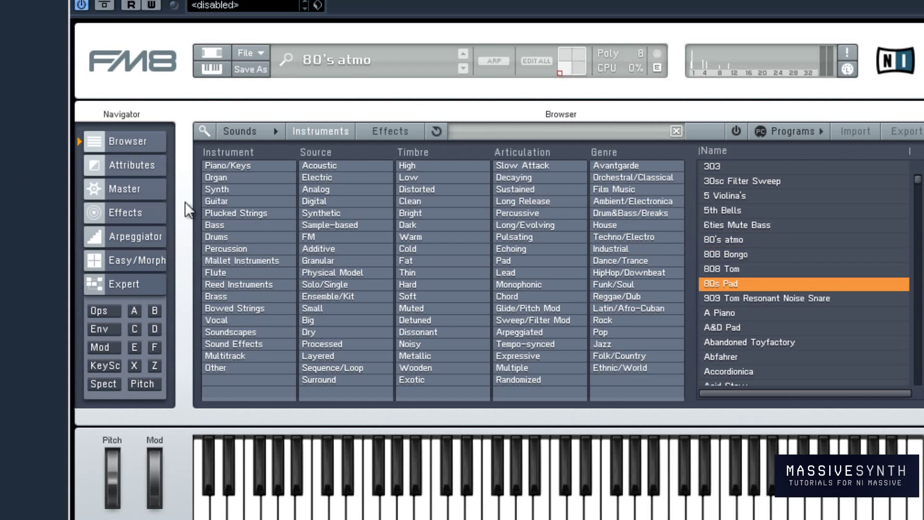
Move the morph point to the upper-left 80s Pad corner and across to the lower-right 80's atmo corner
left_click(117, 260)
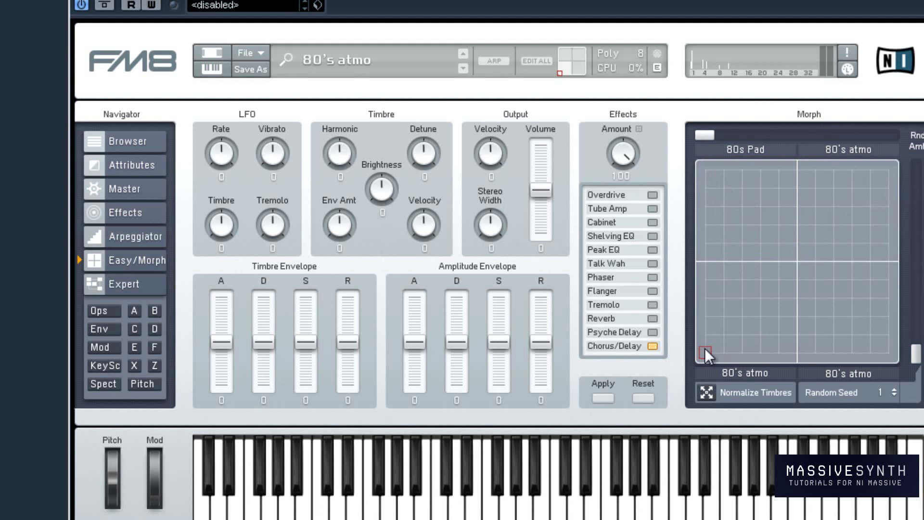
left_click_drag(704, 348, 709, 122)
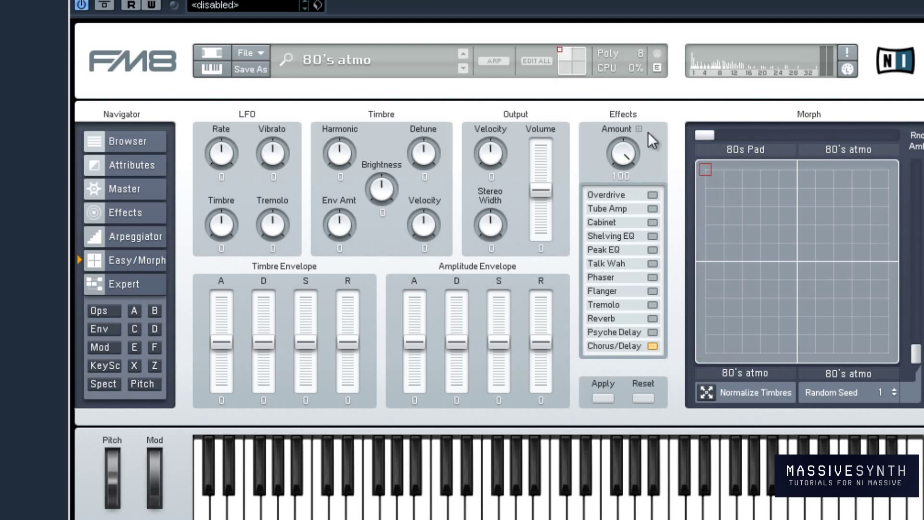
mouse_move(703, 172)
left_mouse_down()
mouse_move(733, 351)
mouse_move(695, 365)
mouse_move(881, 353)
mouse_move(879, 171)
mouse_move(914, 169)
mouse_move(912, 385)
left_mouse_up()
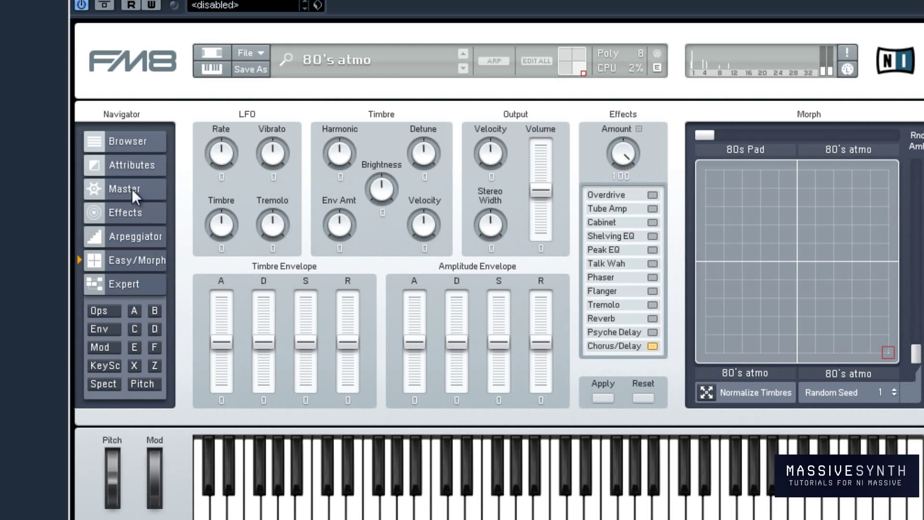
Load the A&D Pad preset from the browser's sound list
left_click(132, 138)
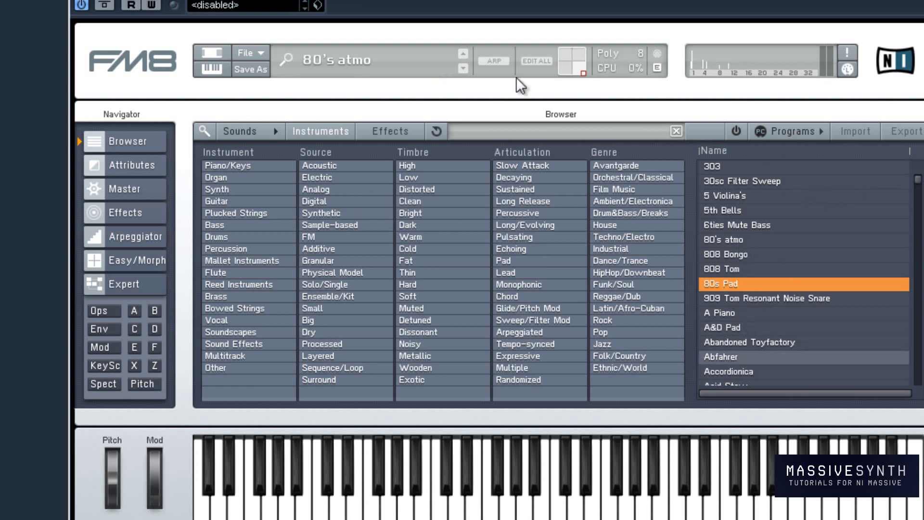
scroll(784, 284, "down", 5)
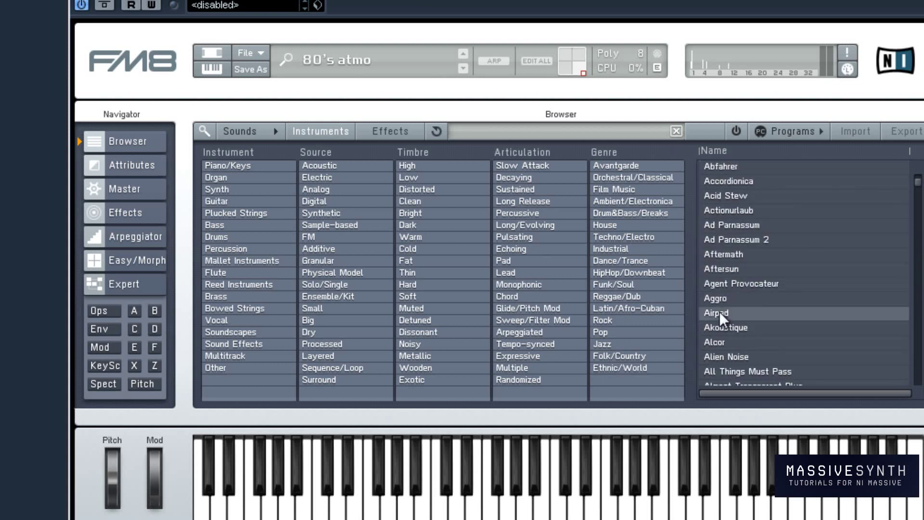
scroll(807, 291, "up", 3)
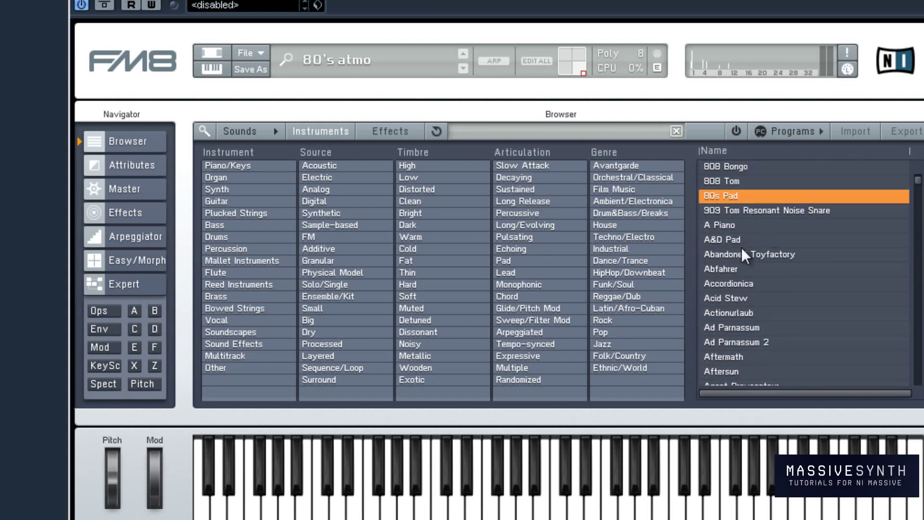
left_click(727, 241)
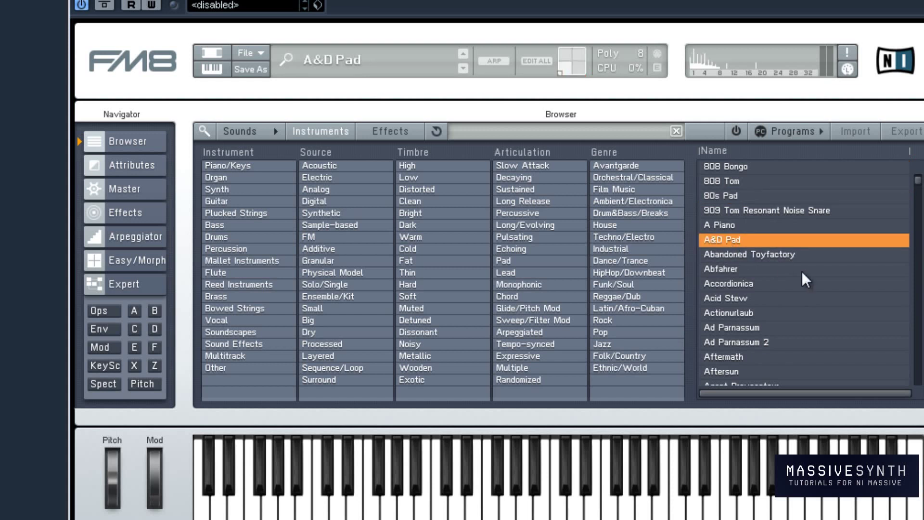
Load the Airpad preset from the browser's sound list
scroll(804, 271, "down", 2)
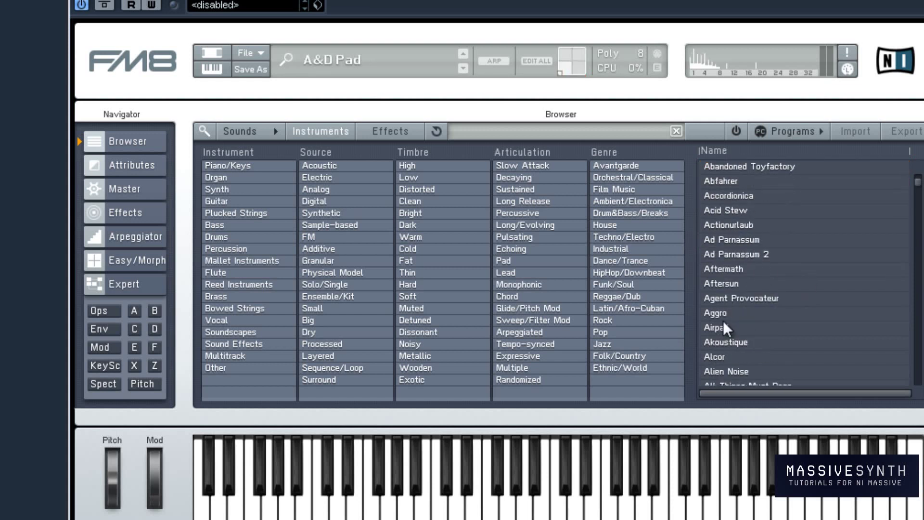
left_click(724, 328)
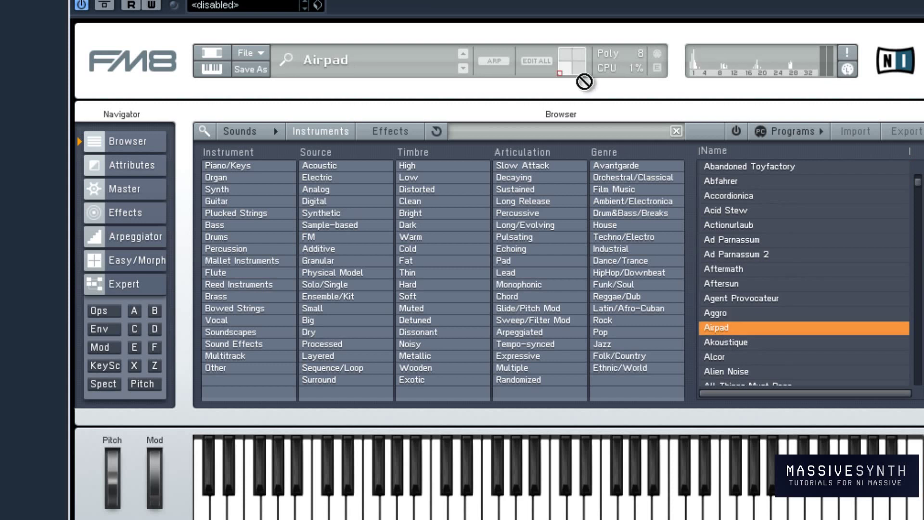
On the Easy/Morph page, move the morph point to the square's centre and up to midway between Airpad and Pan Flute
left_click(137, 263)
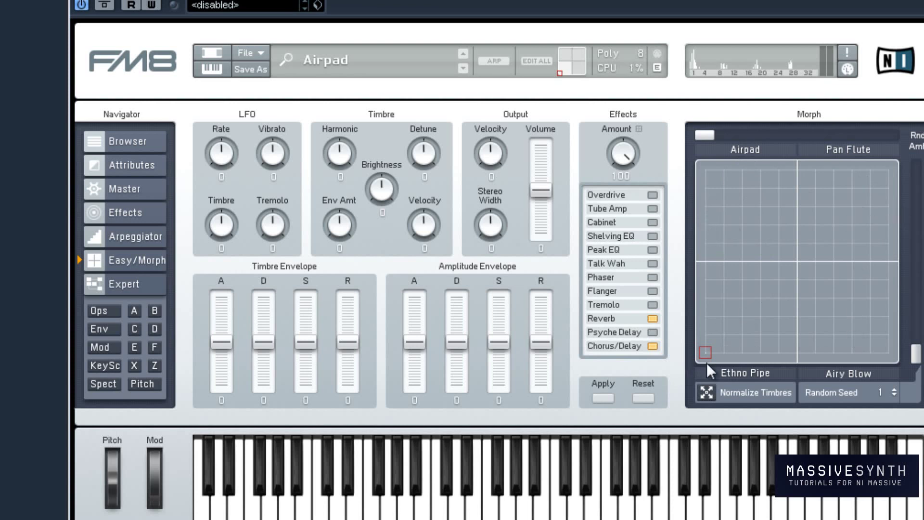
mouse_move(702, 353)
left_mouse_down()
mouse_move(790, 247)
mouse_move(820, 238)
mouse_move(798, 260)
left_mouse_up()
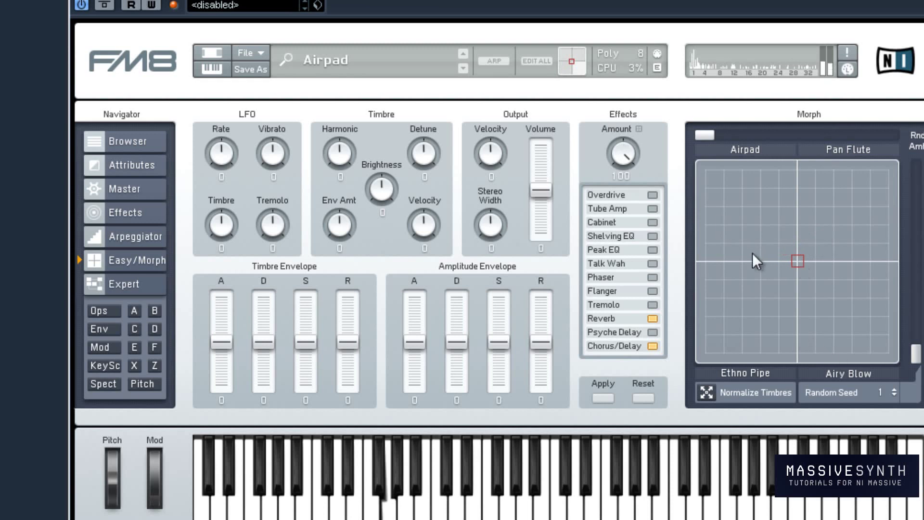
mouse_move(789, 258)
left_mouse_down()
mouse_move(732, 218)
mouse_move(725, 202)
mouse_move(782, 221)
mouse_move(795, 214)
left_mouse_up()
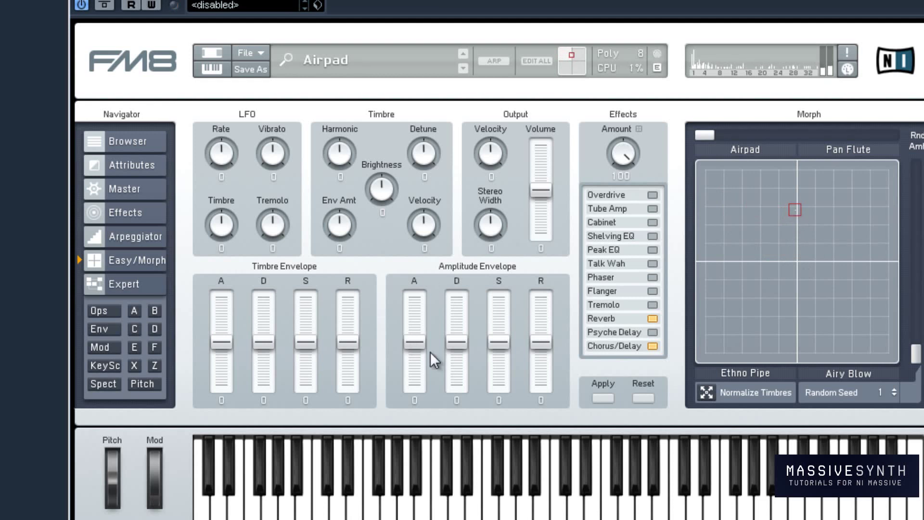
Try an amplitude envelope attack of -96, and set its attack and sustain to 100 and its release to 63
left_click_drag(414, 343, 408, 411)
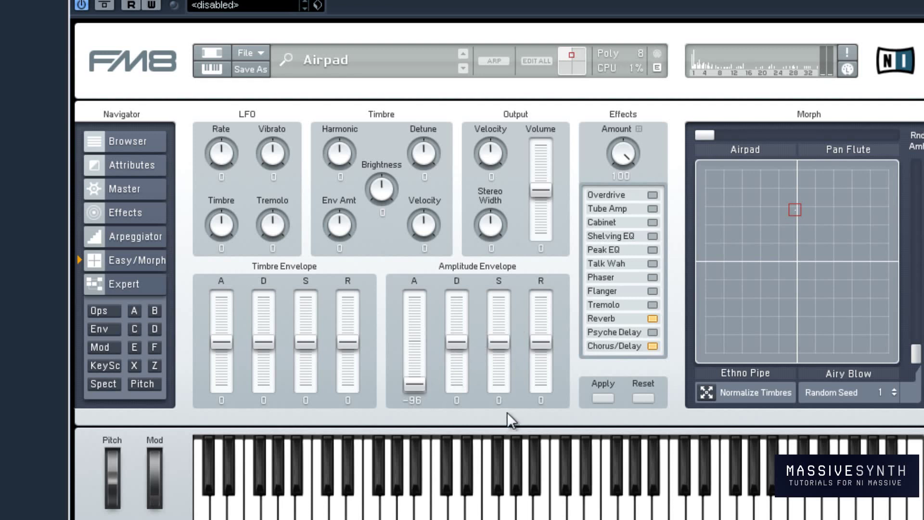
left_click_drag(410, 392, 429, 263)
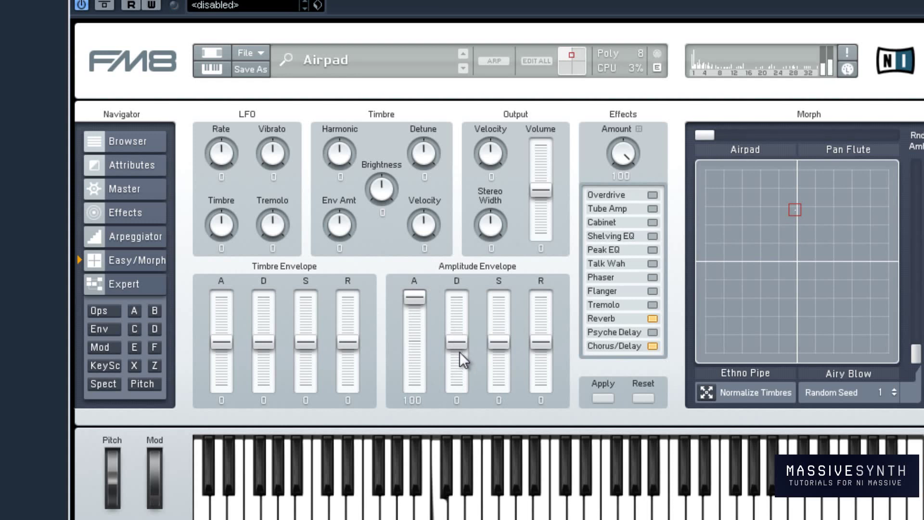
left_click_drag(498, 340, 507, 235)
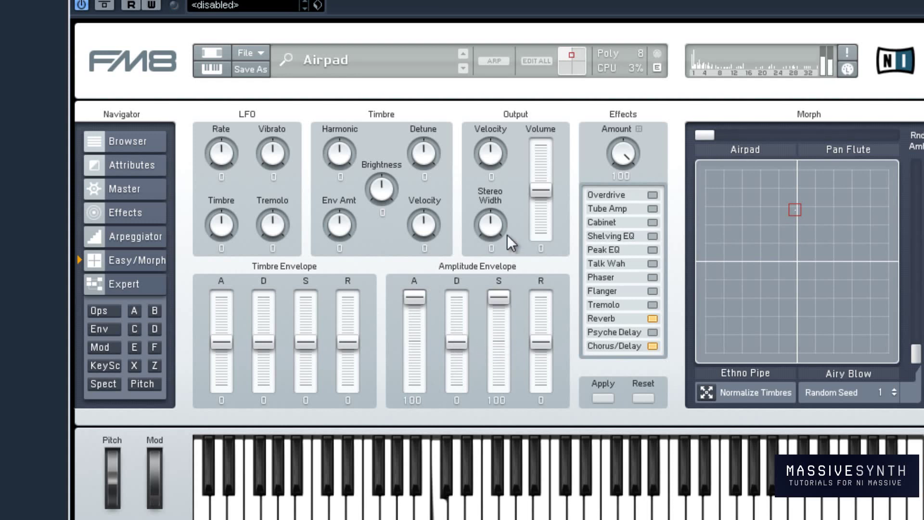
left_click_drag(540, 348, 542, 309)
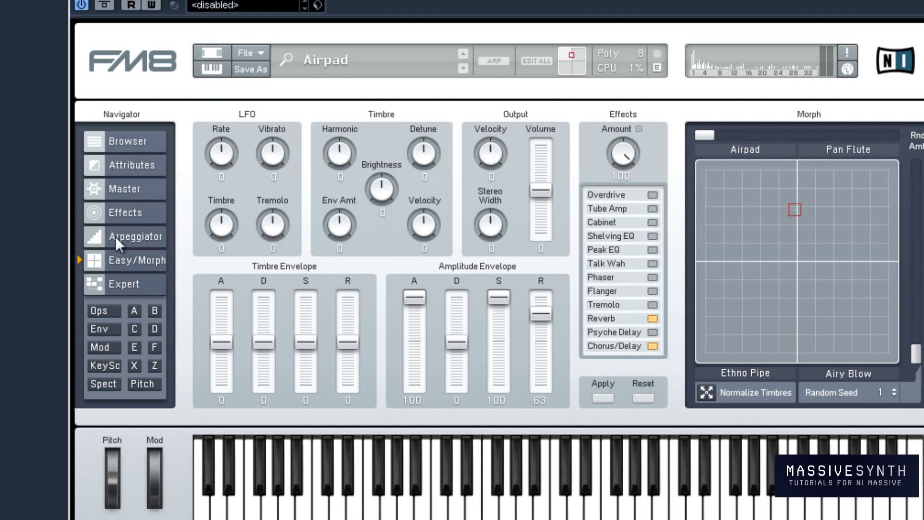
Show operator B's settings and envelope on the Expert page
left_click(126, 287)
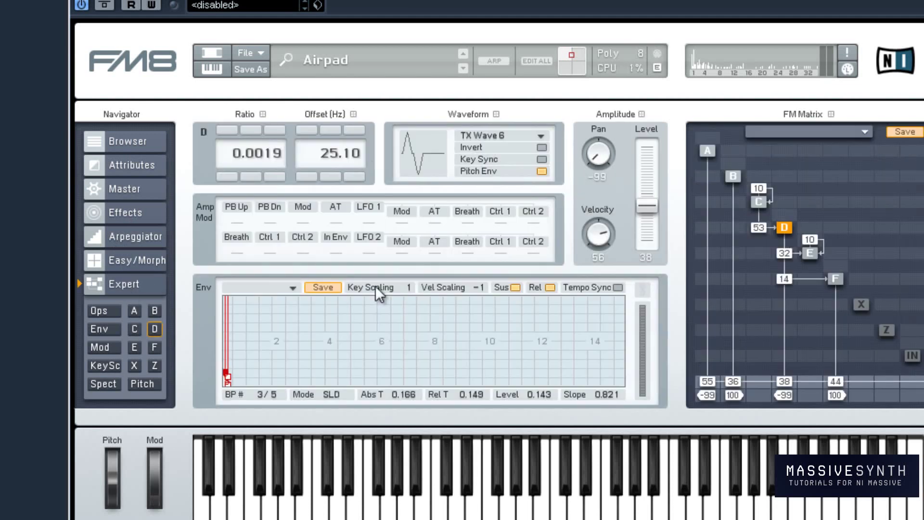
left_click(740, 175)
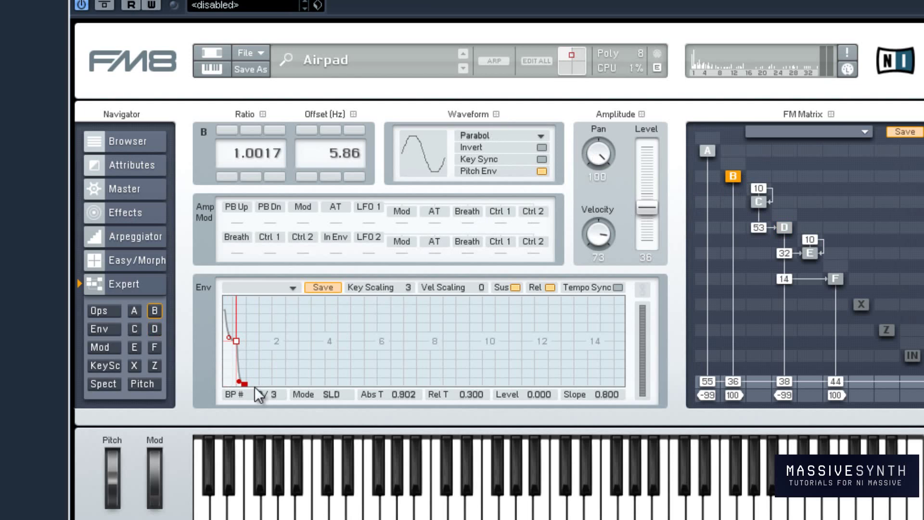